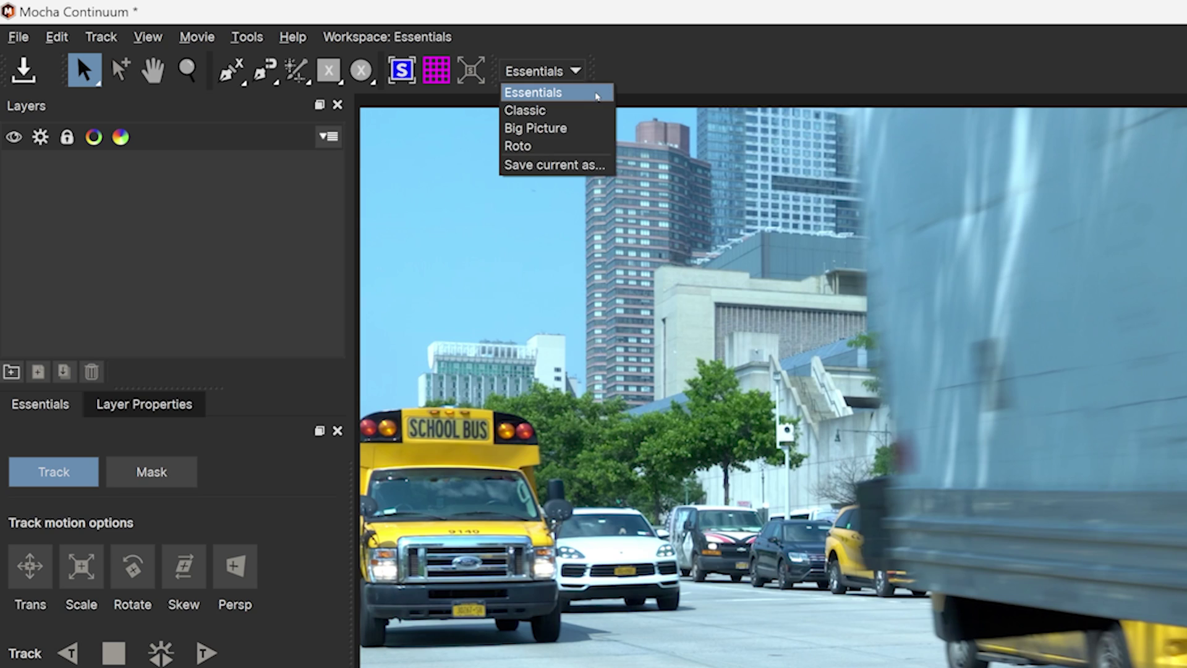
- Outline the SCHOOL BUS sign with an X-spline, track it forward, and render the bus matte forward
{"action": "left_click", "coordinate": [597, 96]}
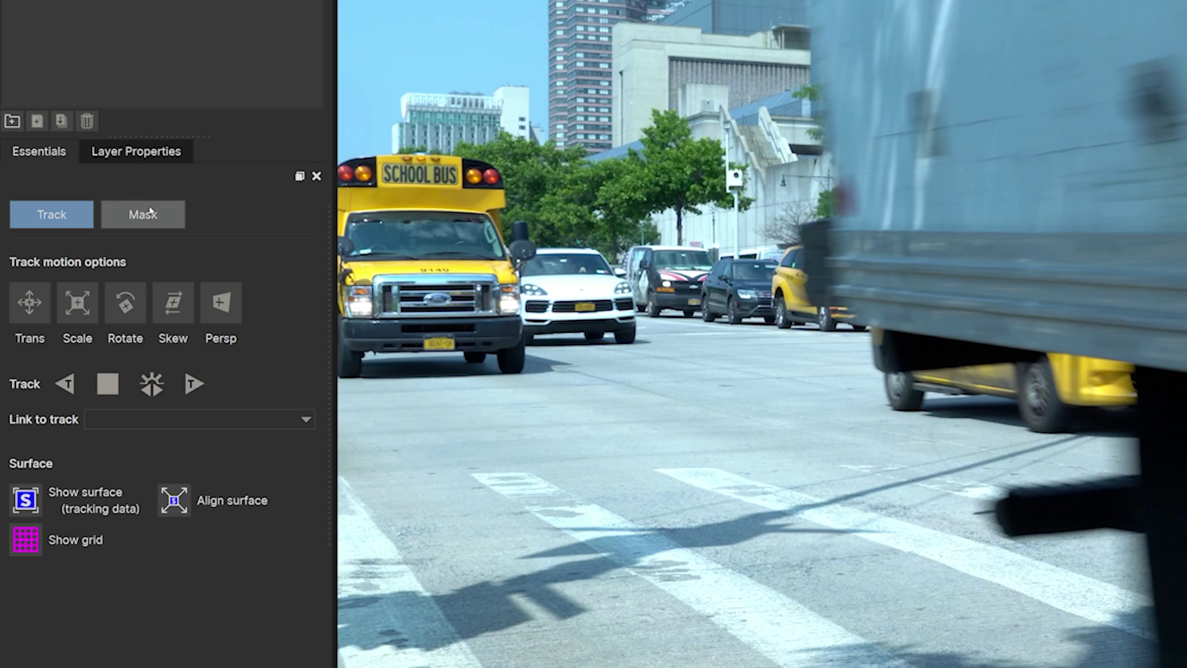
{"action": "left_click_drag", "start_coordinate": [374, 155], "coordinate": [460, 191]}
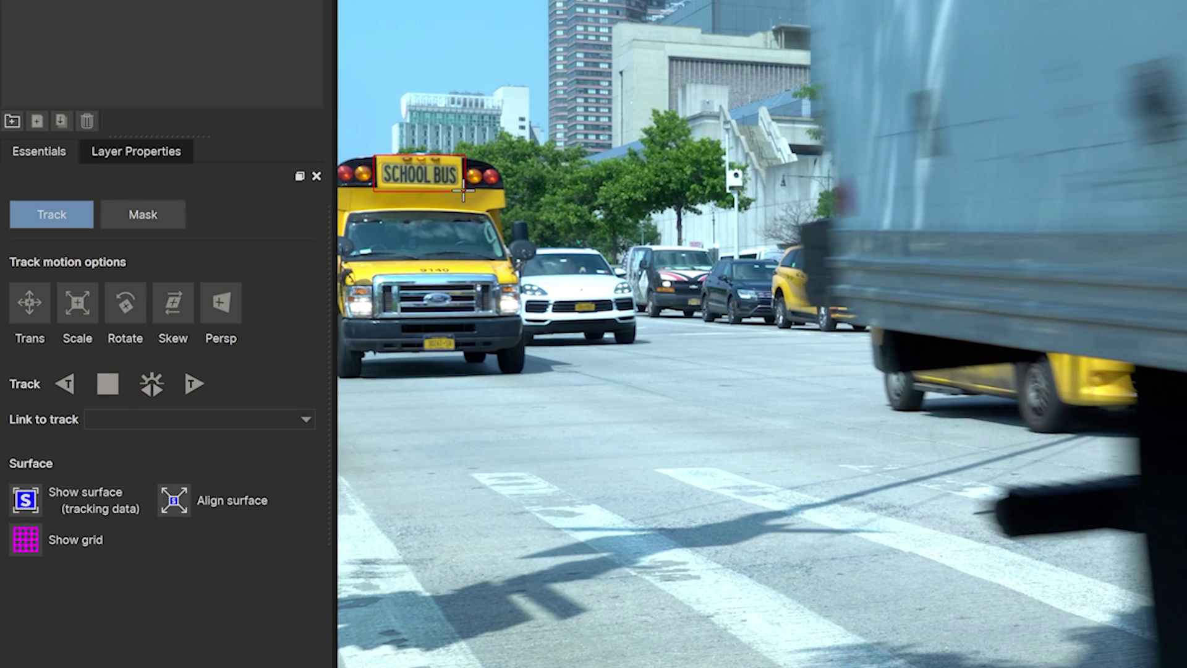
{"action": "left_click", "coordinate": [196, 386]}
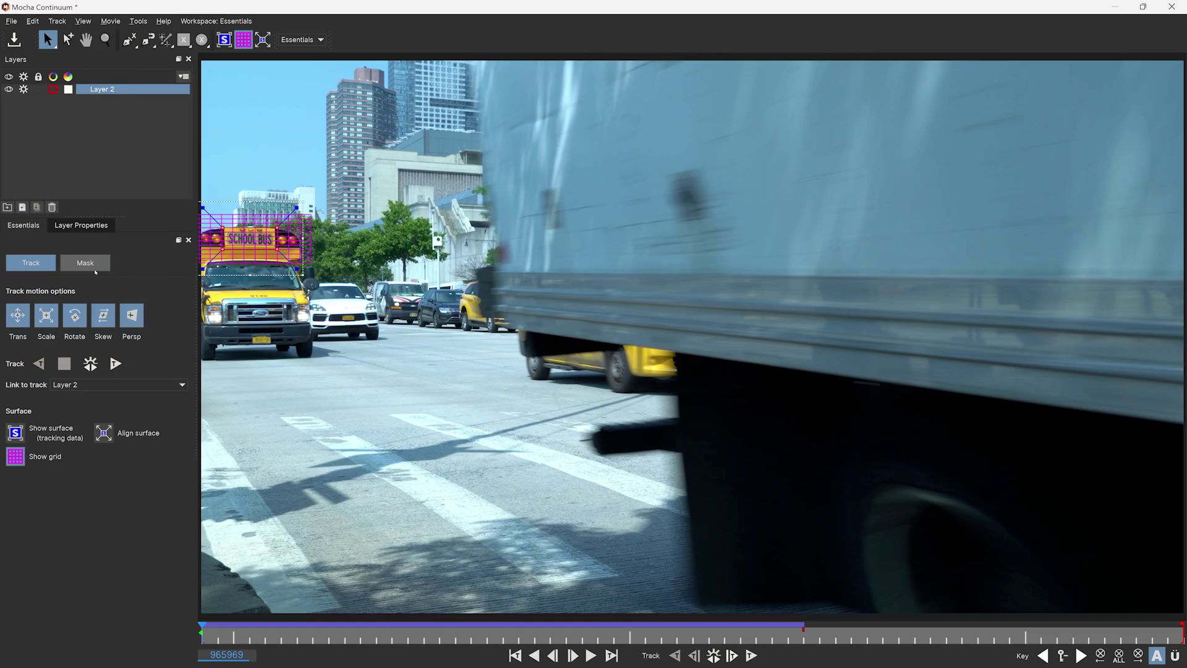
{"action": "left_click", "coordinate": [84, 262]}
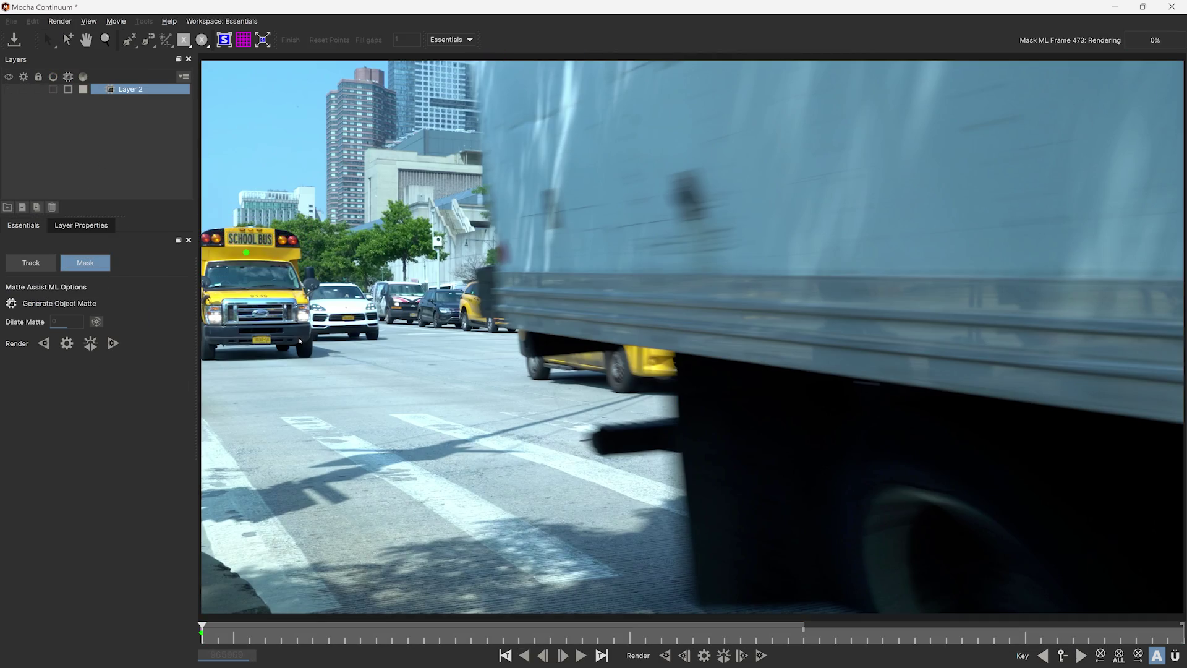
{"action": "left_click", "coordinate": [113, 344]}
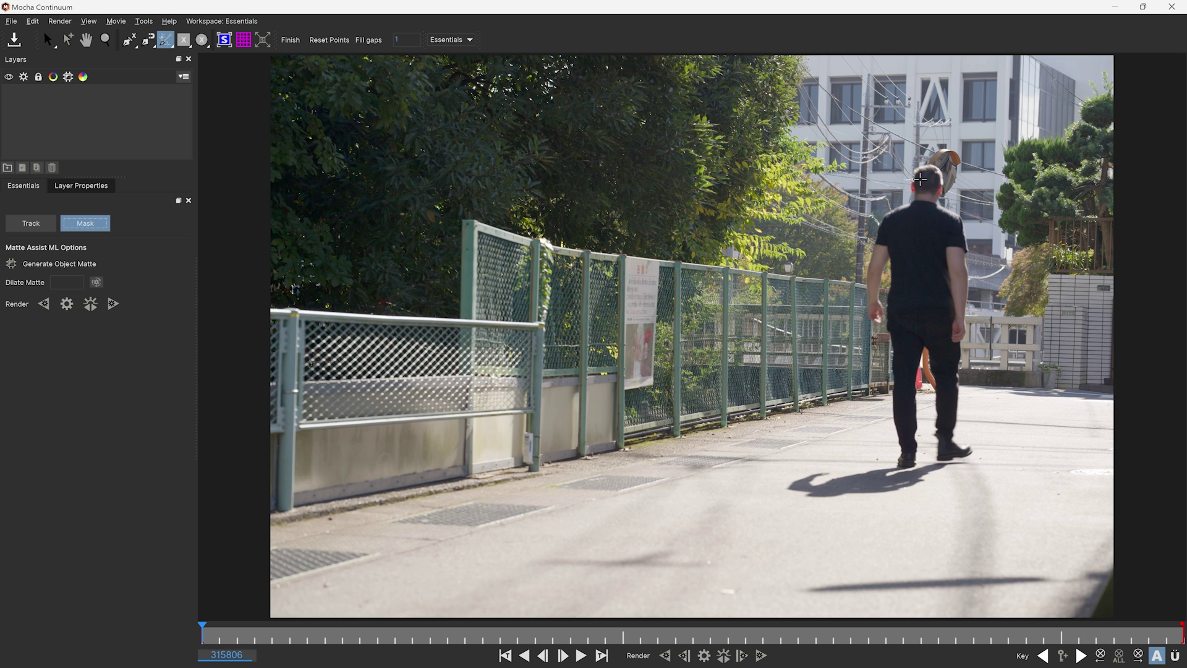
- Place Object Brush points on the subjects, excluding the unwanted upper-body area from the matte
{"action": "left_click", "coordinate": [927, 177]}
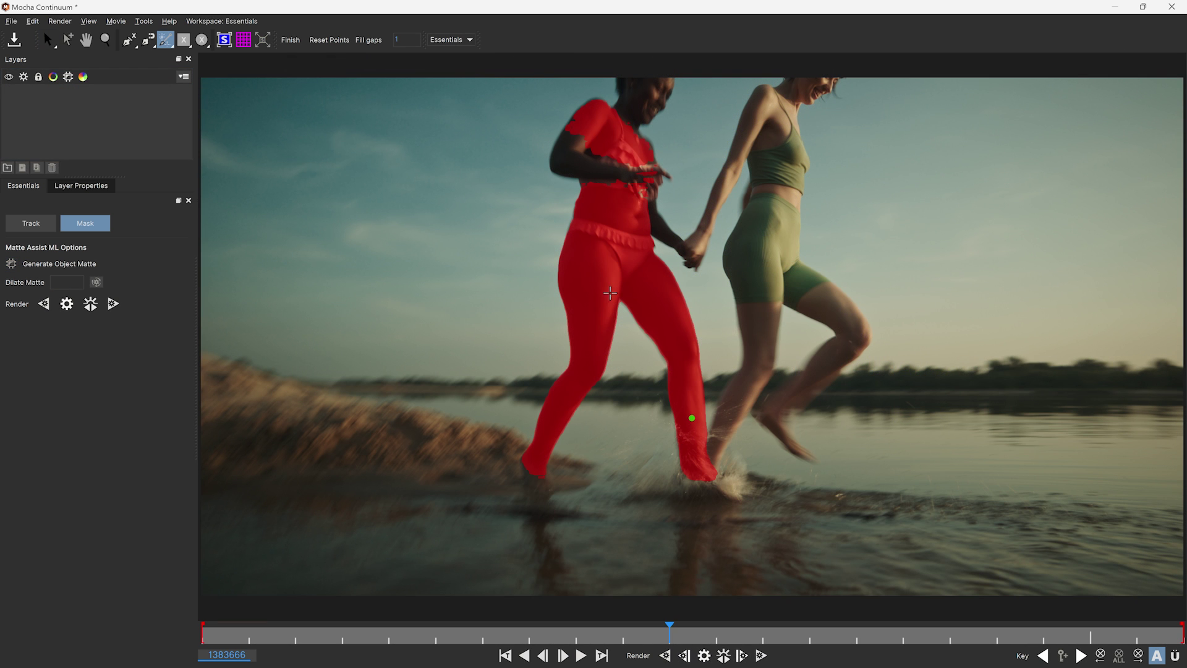
{"action": "left_click", "coordinate": [603, 296], "text": "alt"}
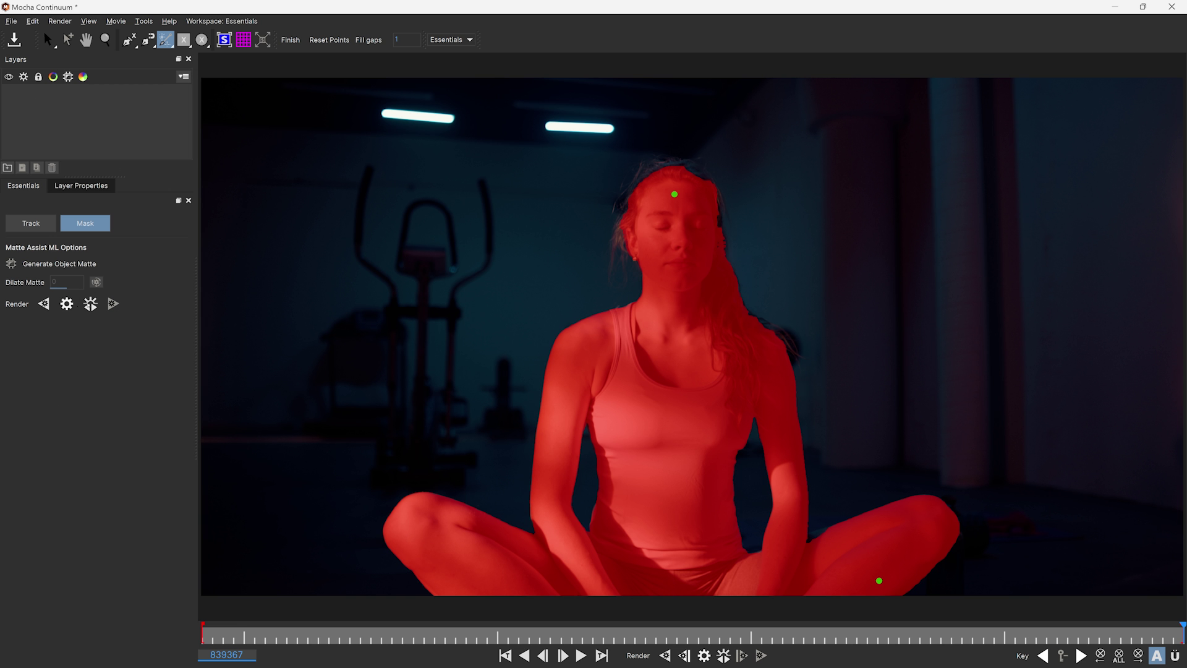
- Render the seated woman's Matte Assist ML matte forward through the shot
{"action": "left_click", "coordinate": [67, 303]}
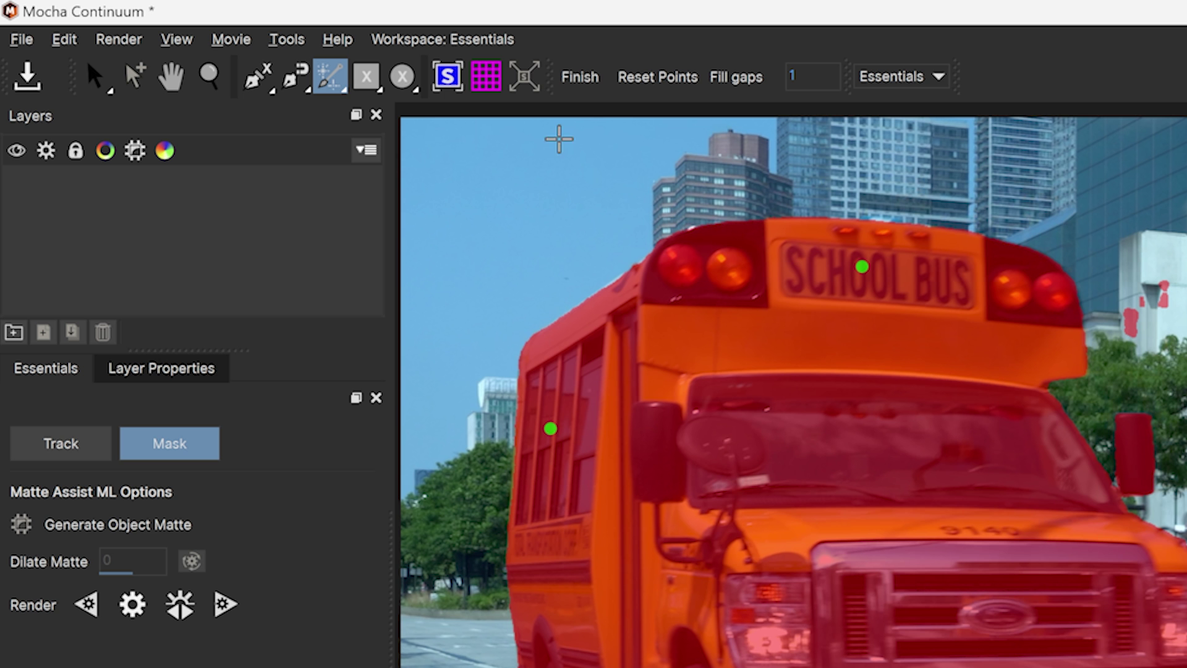
- Paint and erase the road strip under the bus with Quick Mask, then restore the point tool
{"action": "left_click", "coordinate": [332, 79]}
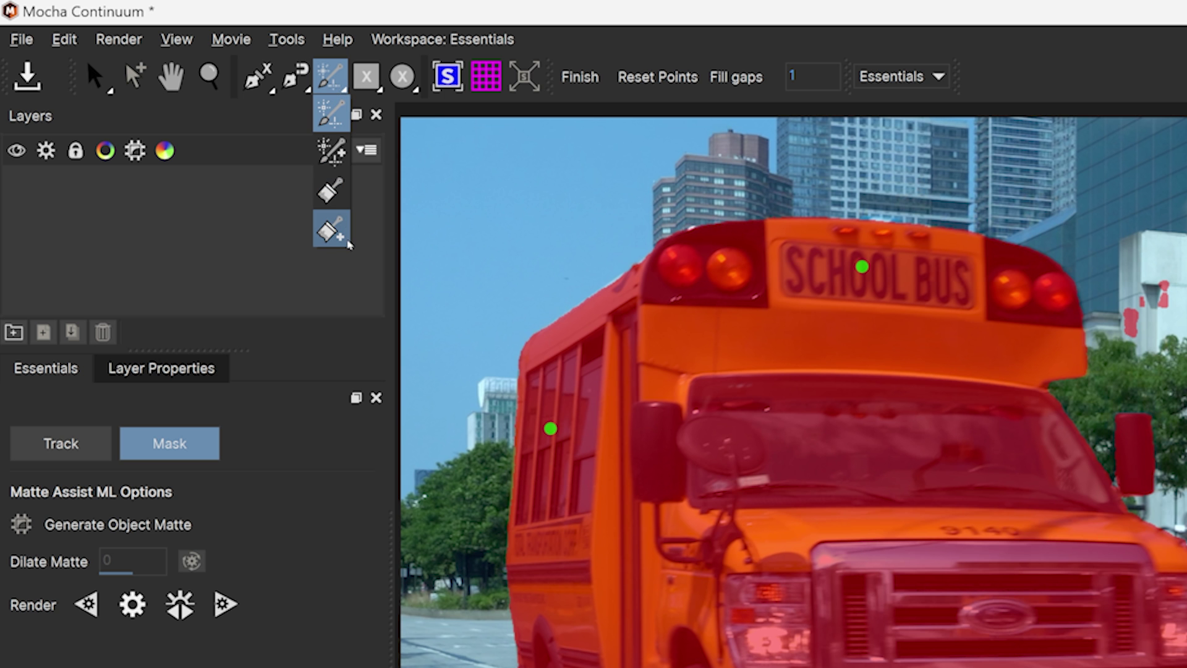
{"action": "left_click", "coordinate": [332, 228]}
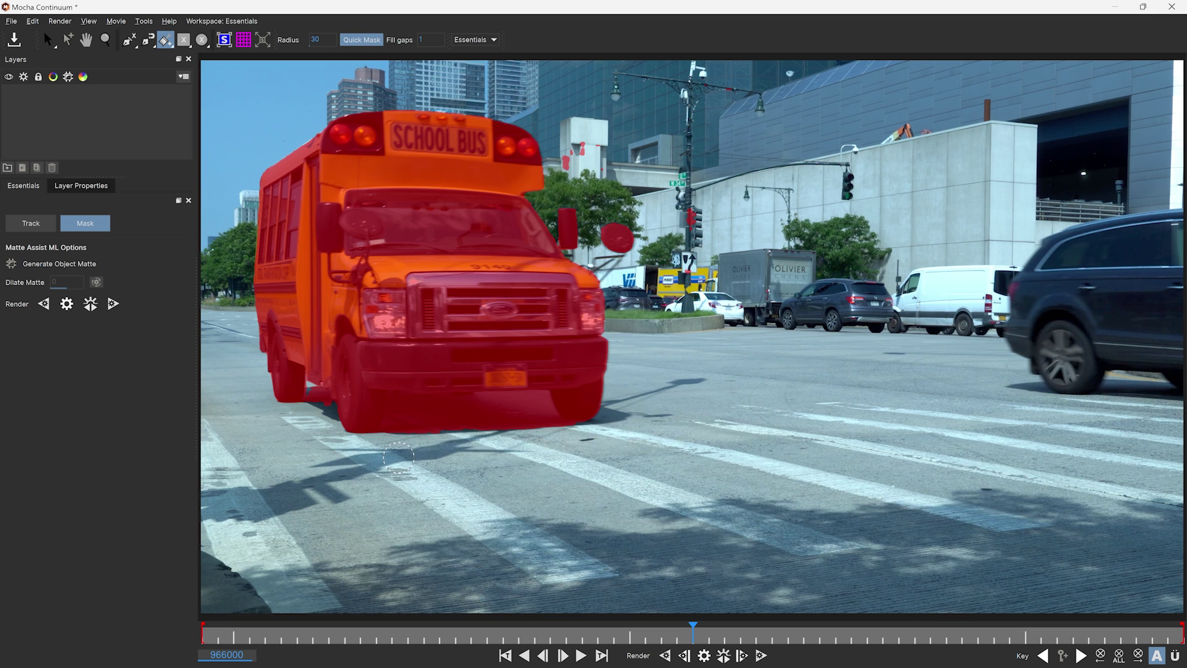
{"action": "left_click_drag", "start_coordinate": [385, 516], "coordinate": [496, 480]}
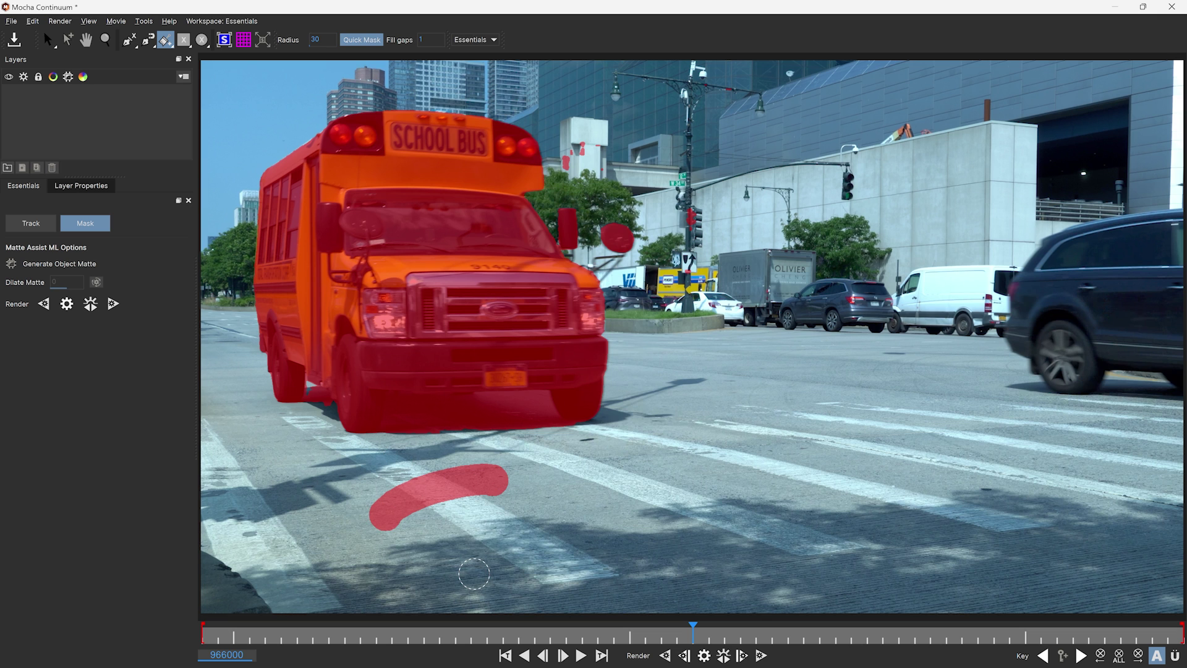
{"action": "left_click_drag", "start_coordinate": [399, 423], "coordinate": [543, 417]}
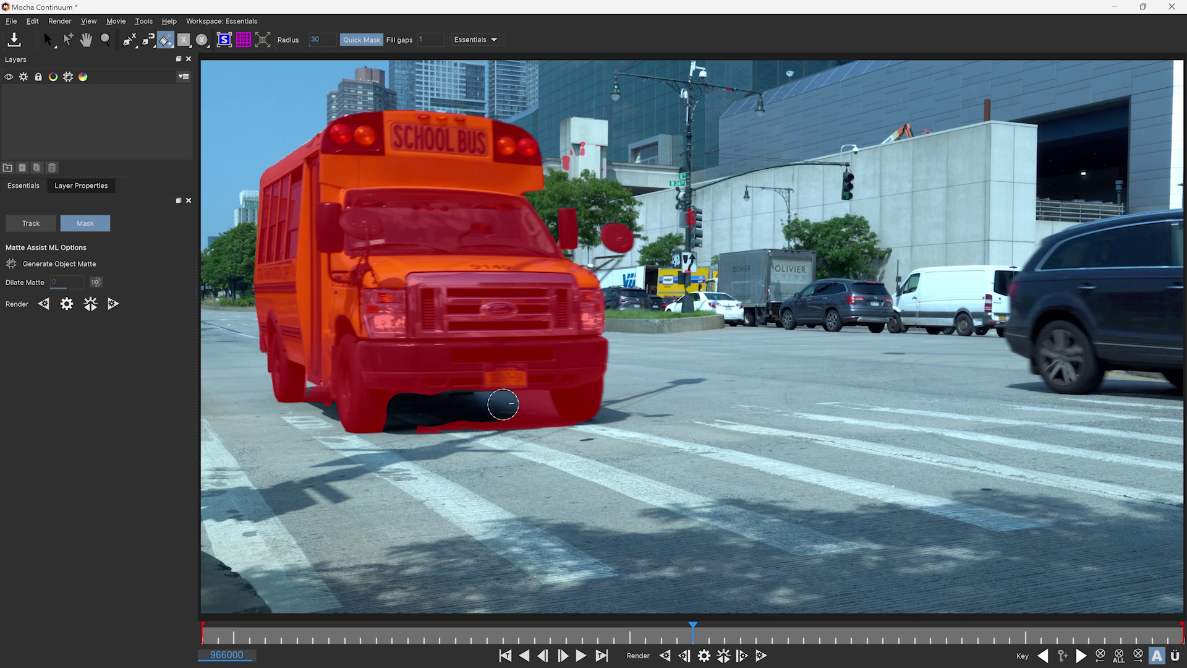
{"action": "left_click_drag", "start_coordinate": [422, 427], "coordinate": [536, 422]}
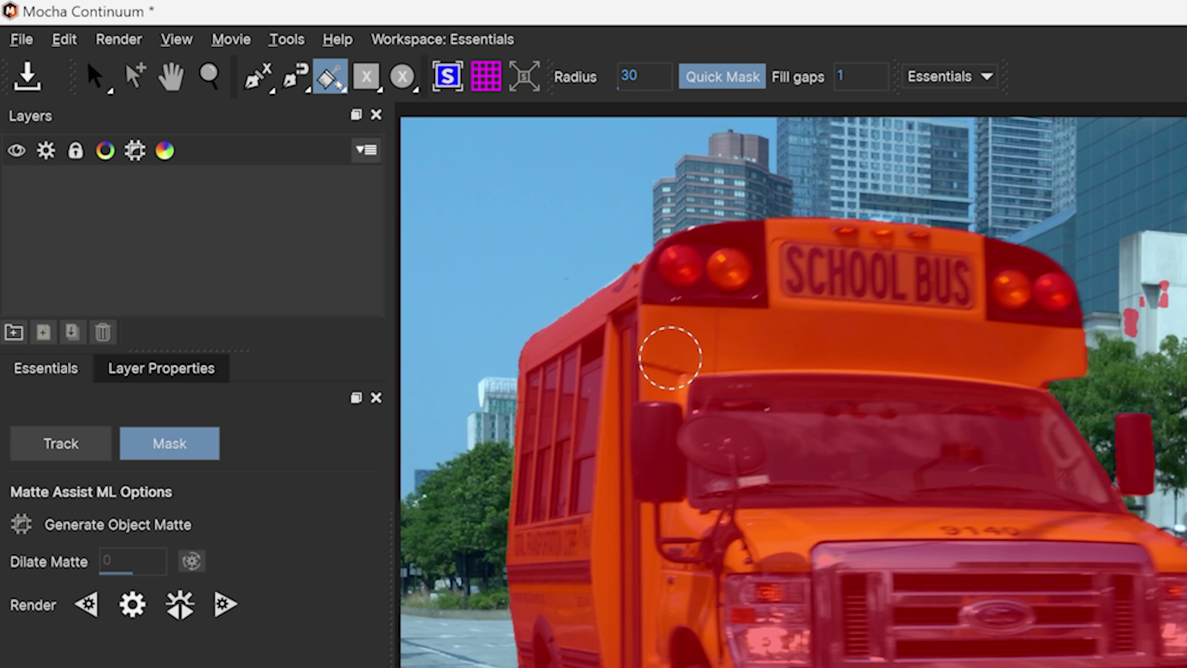
{"action": "left_click", "coordinate": [168, 43]}
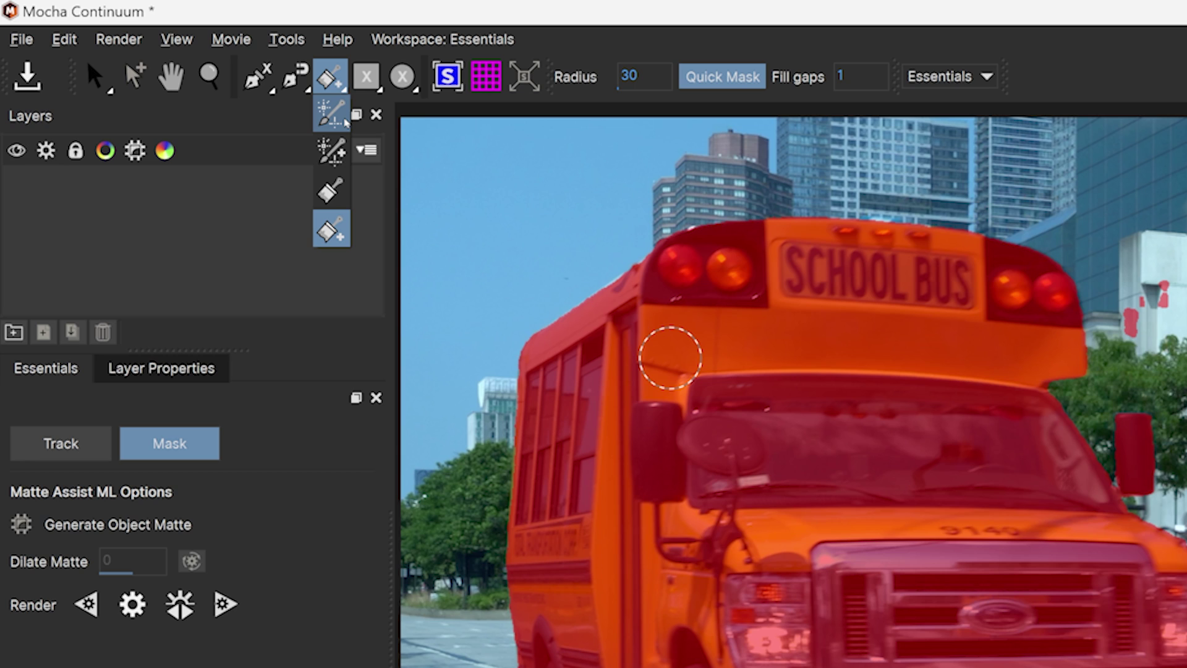
{"action": "left_click", "coordinate": [332, 114]}
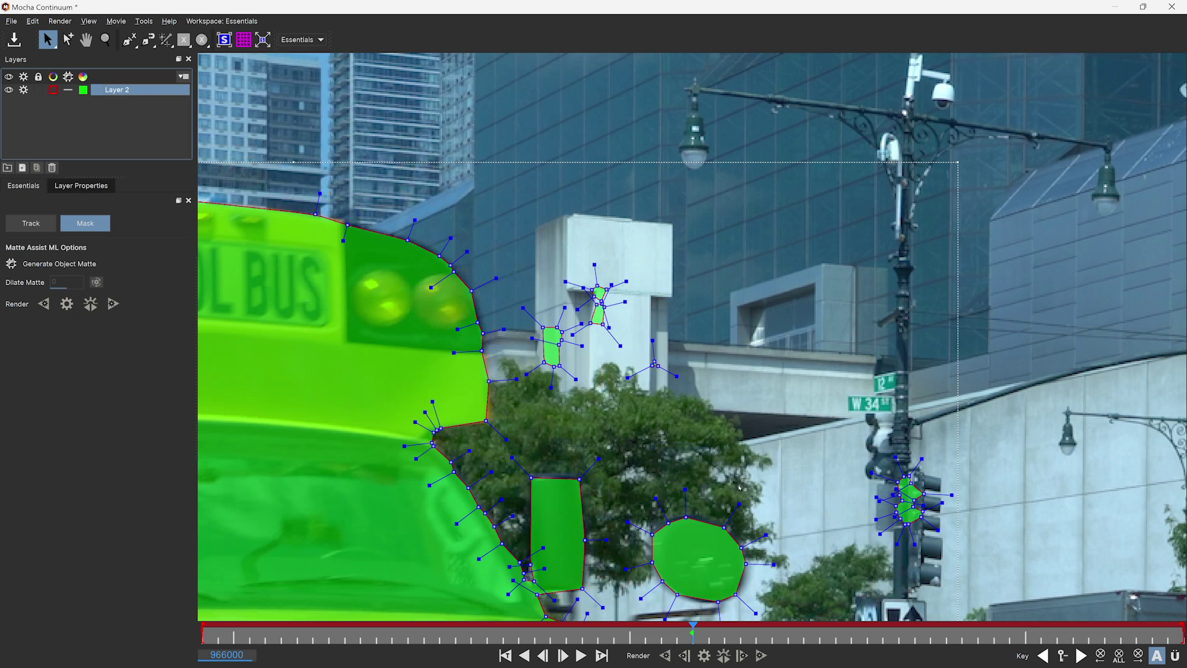
- Delete the stray spline shapes beside the bus and open the Spline menu near the traffic light
{"action": "left_click_drag", "start_coordinate": [520, 233], "coordinate": [689, 410]}
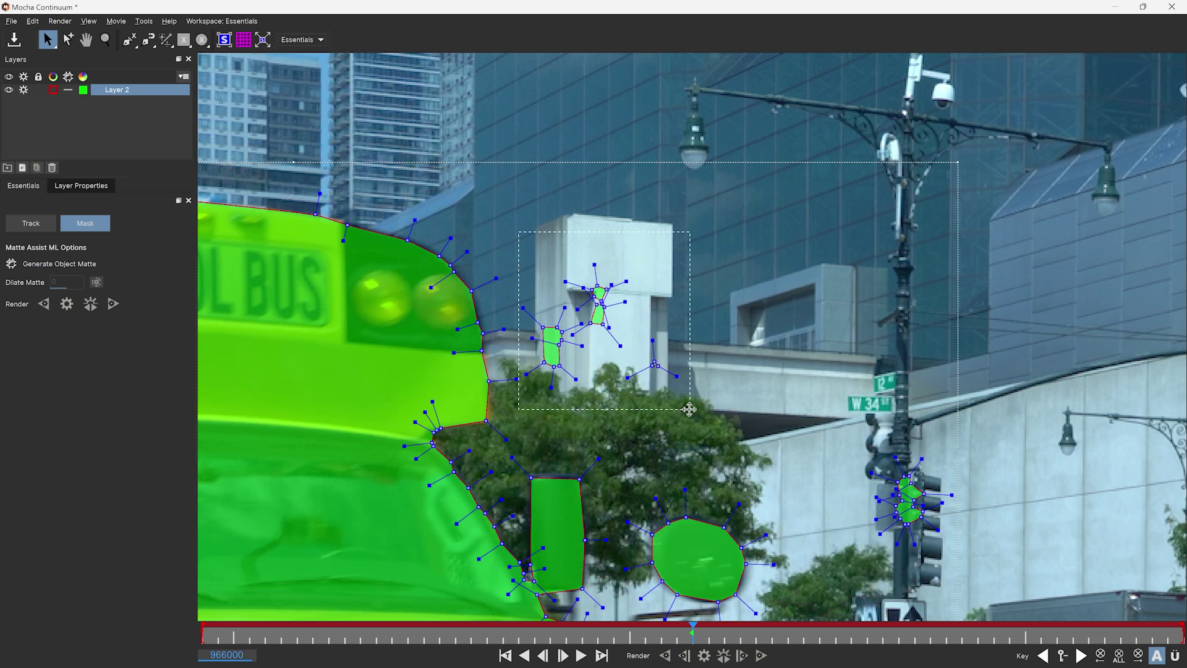
{"action": "key", "text": "Delete"}
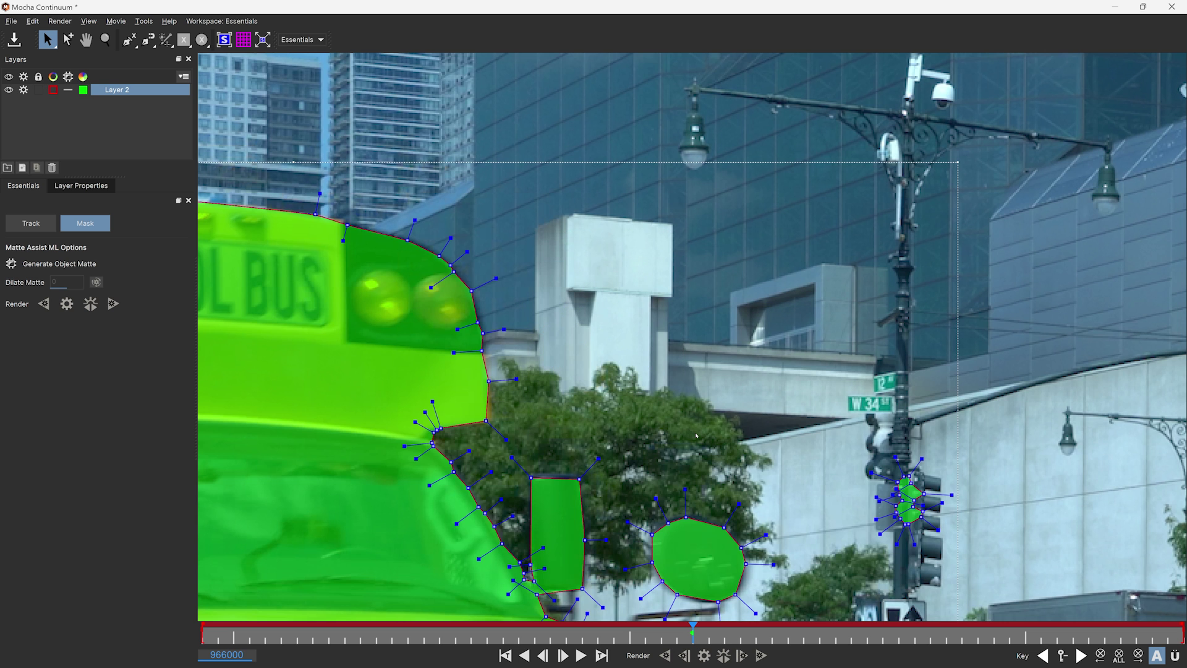
{"action": "left_click_drag", "start_coordinate": [696, 435], "coordinate": [613, 283]}
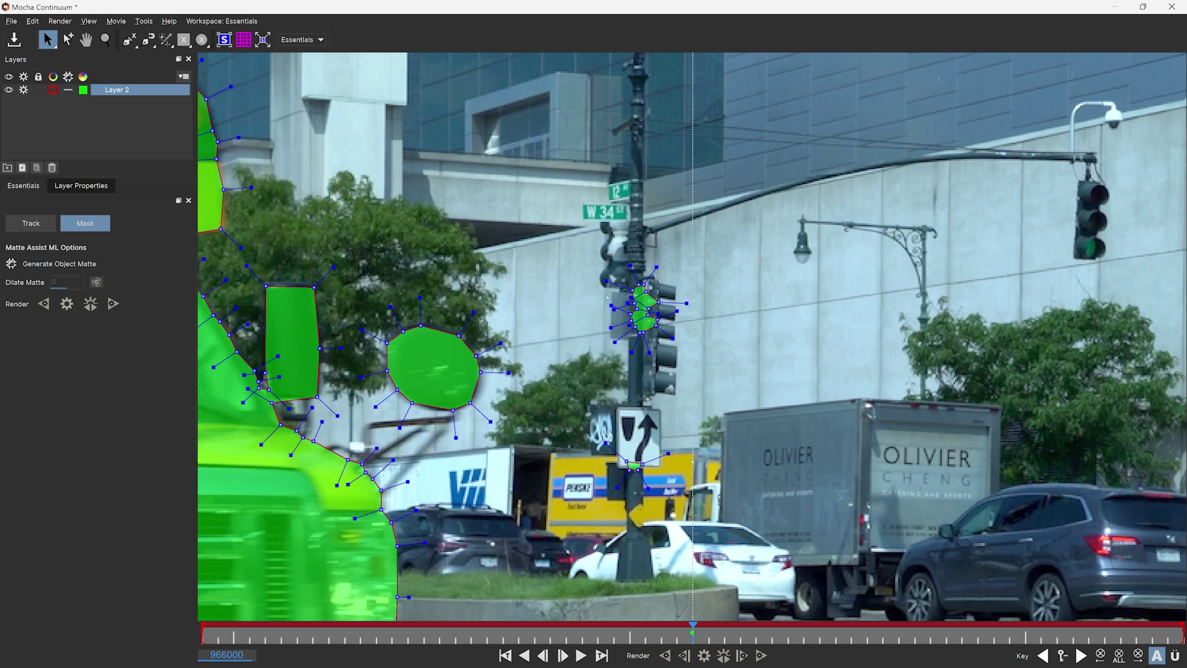
{"action": "right_click", "coordinate": [637, 283]}
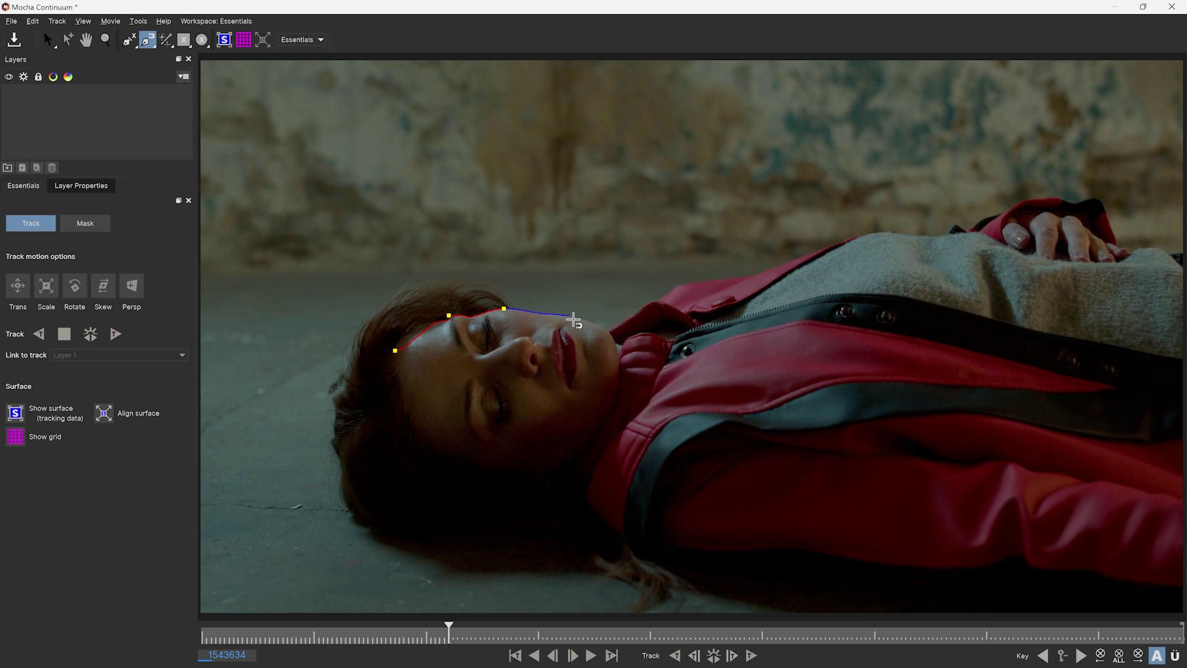
- Outline the lying woman's face and jawline with a closed X-spline
{"action": "left_click", "coordinate": [585, 322]}
{"action": "left_click", "coordinate": [617, 350]}
{"action": "left_click", "coordinate": [604, 423]}
{"action": "left_click", "coordinate": [550, 471]}
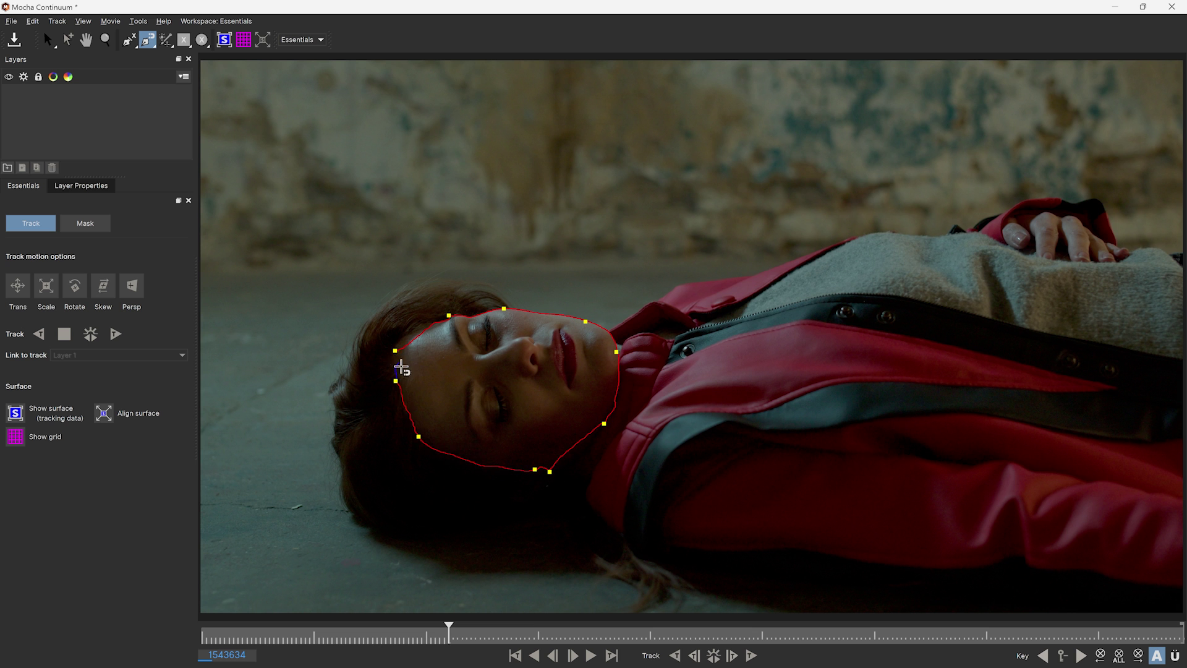
{"action": "left_click", "coordinate": [395, 350]}
- Enable Generate Object Matte for the face shape in the Mask options
{"action": "left_click", "coordinate": [90, 223]}
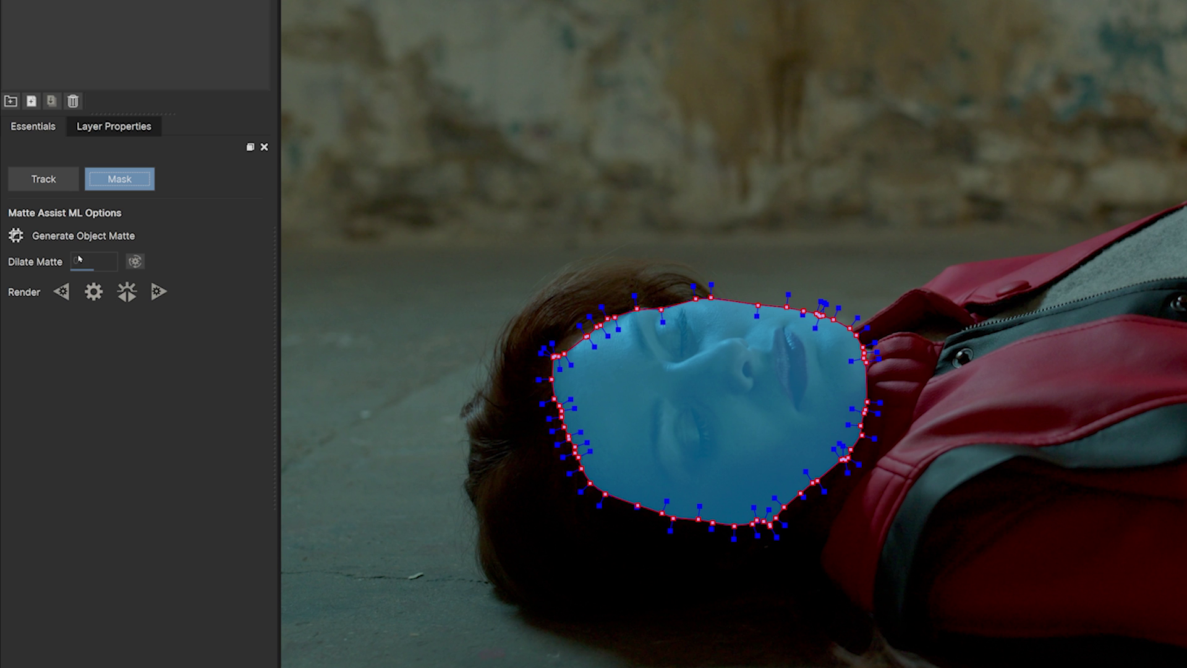
{"action": "left_click", "coordinate": [16, 236]}
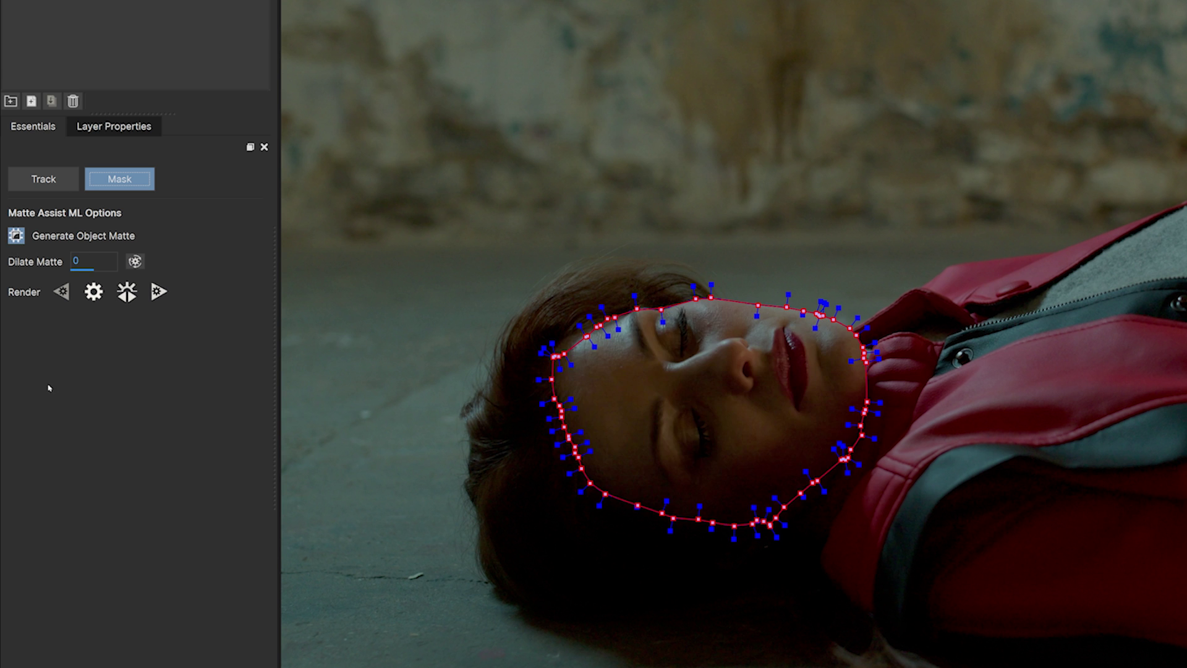
{"action": "right_click", "coordinate": [495, 354]}
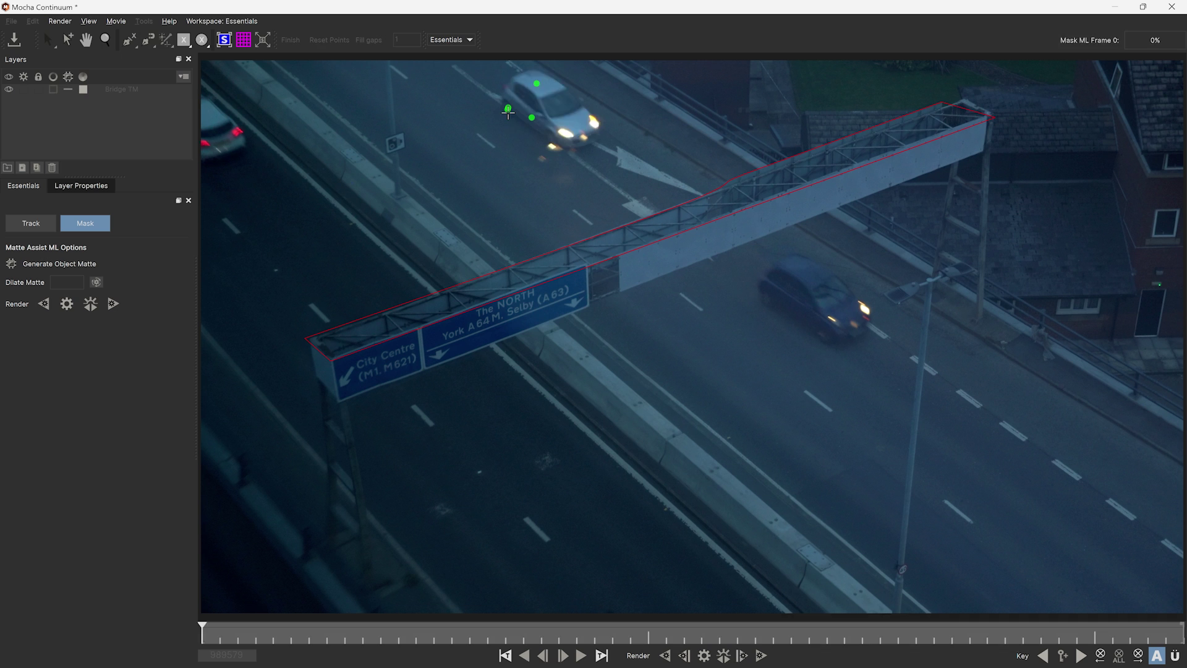
- Turn Single Frame off for the car spline
{"action": "left_click", "coordinate": [52, 225]}
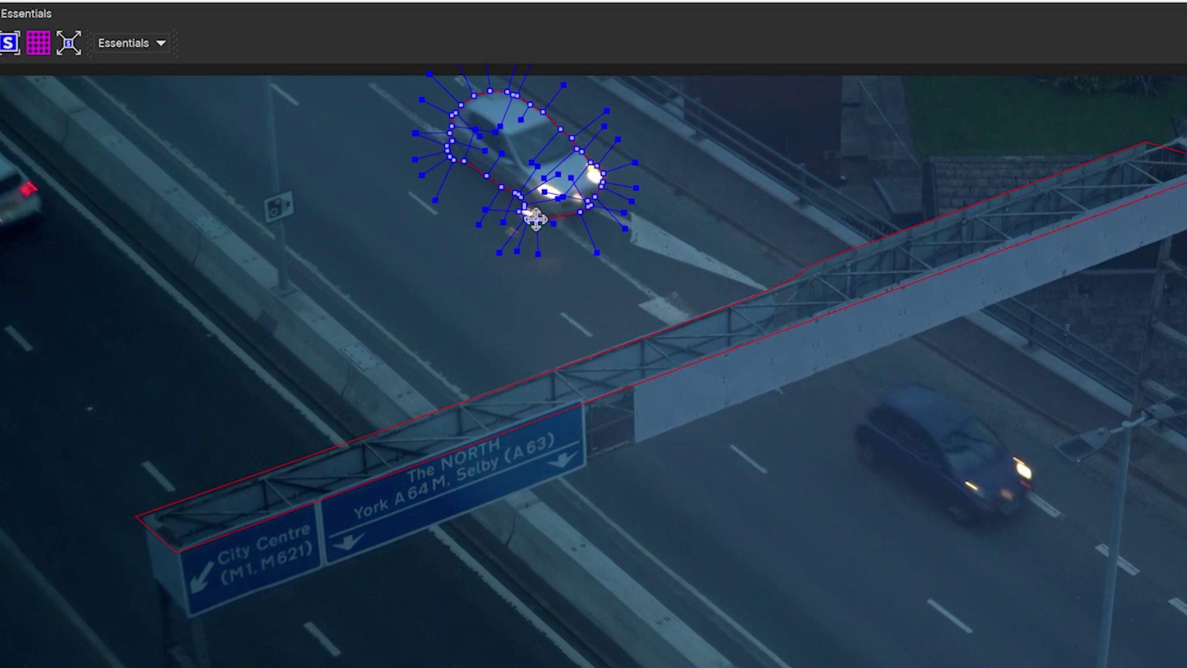
{"action": "right_click", "coordinate": [553, 150]}
{"action": "mouse_move", "coordinate": [567, 315]}
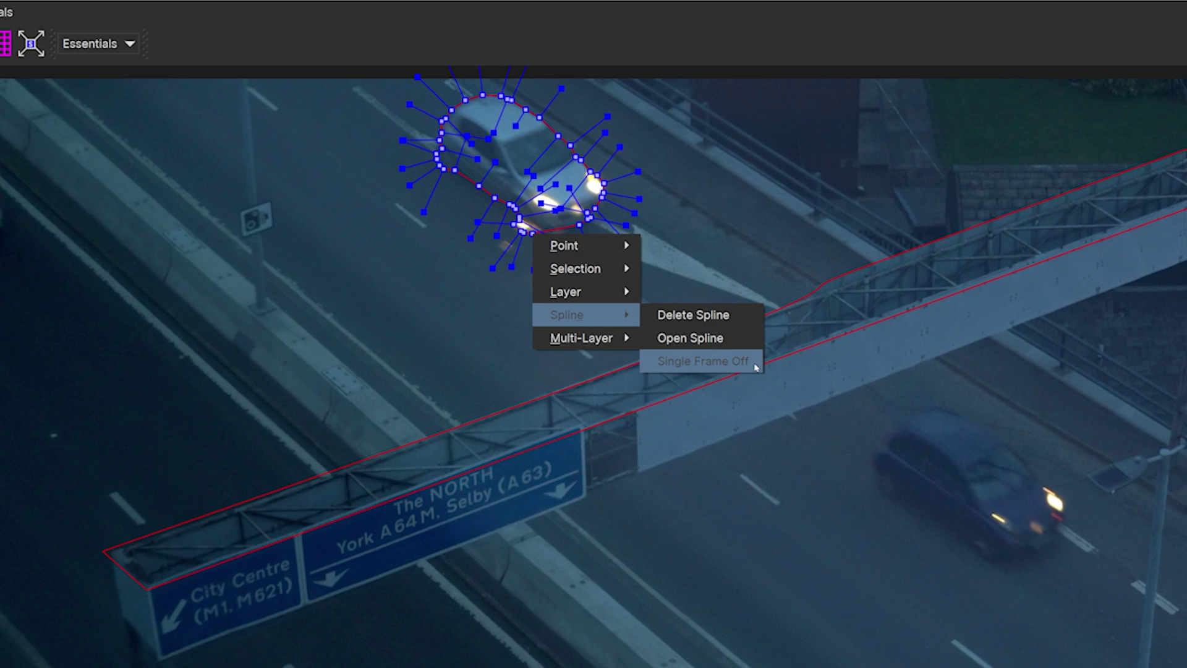
{"action": "left_click", "coordinate": [756, 367]}
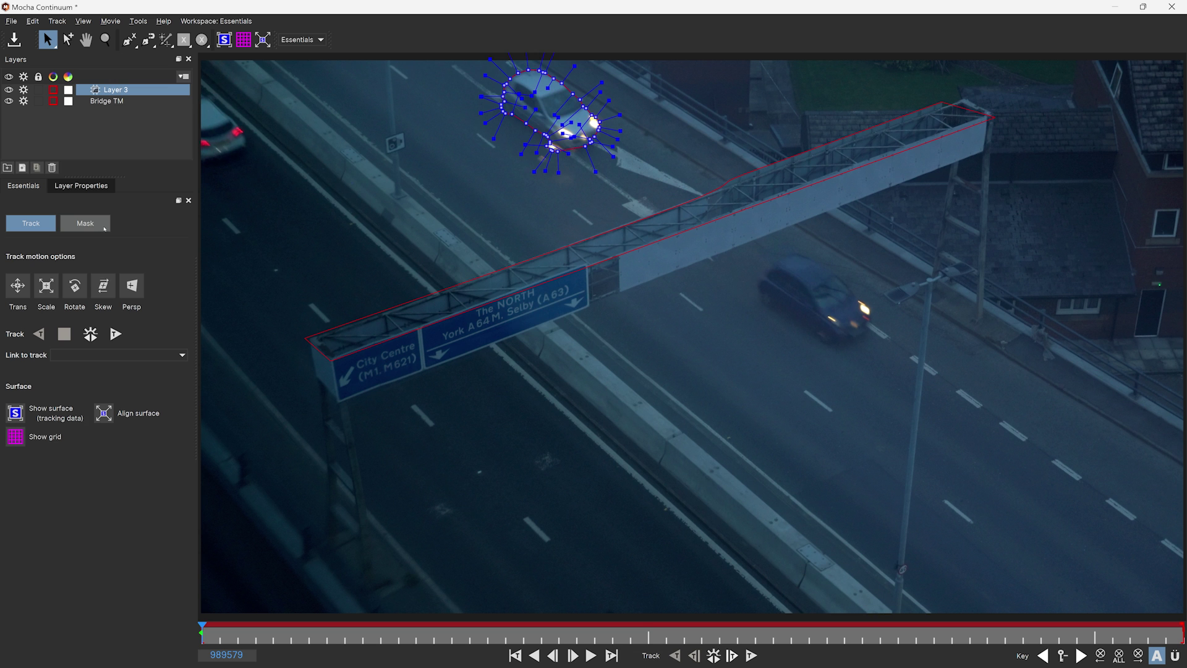
- Track Layer 3 forward through the highway clip
{"action": "left_click", "coordinate": [105, 224]}
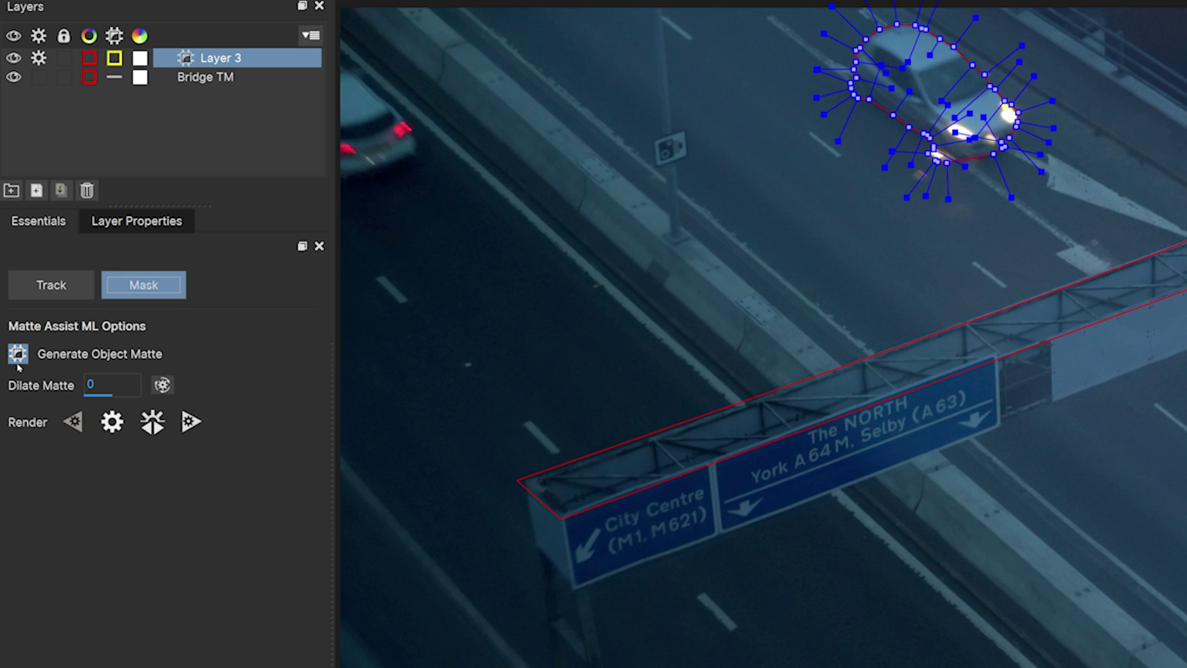
{"action": "left_click", "coordinate": [65, 290]}
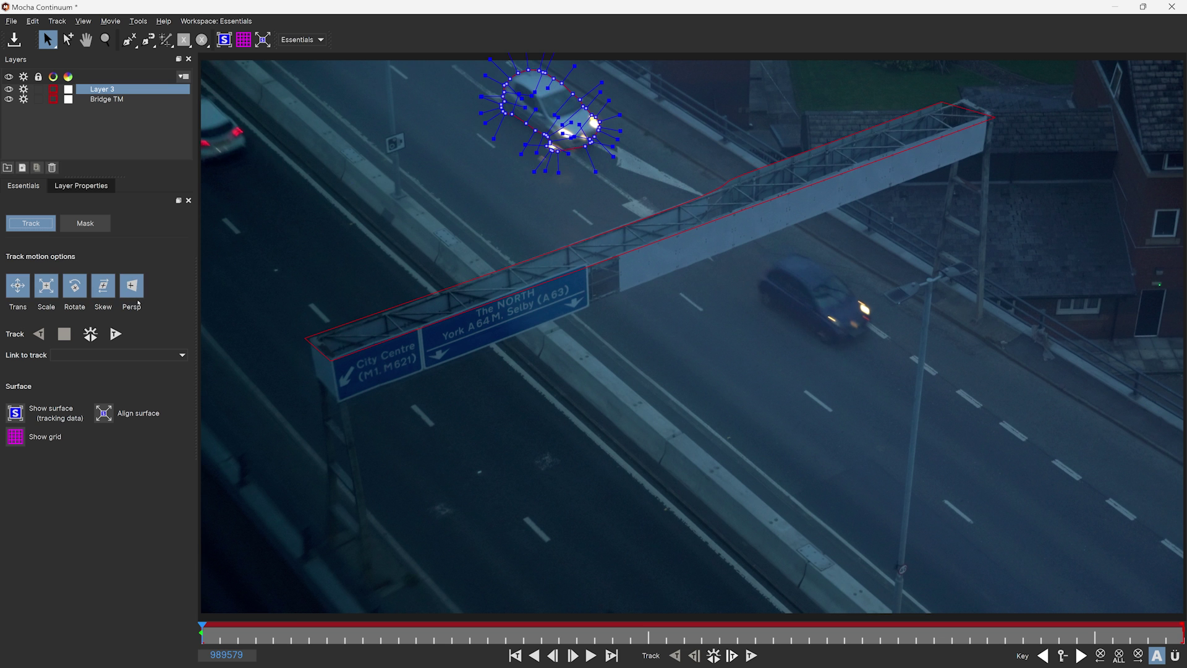
{"action": "left_click", "coordinate": [116, 333]}
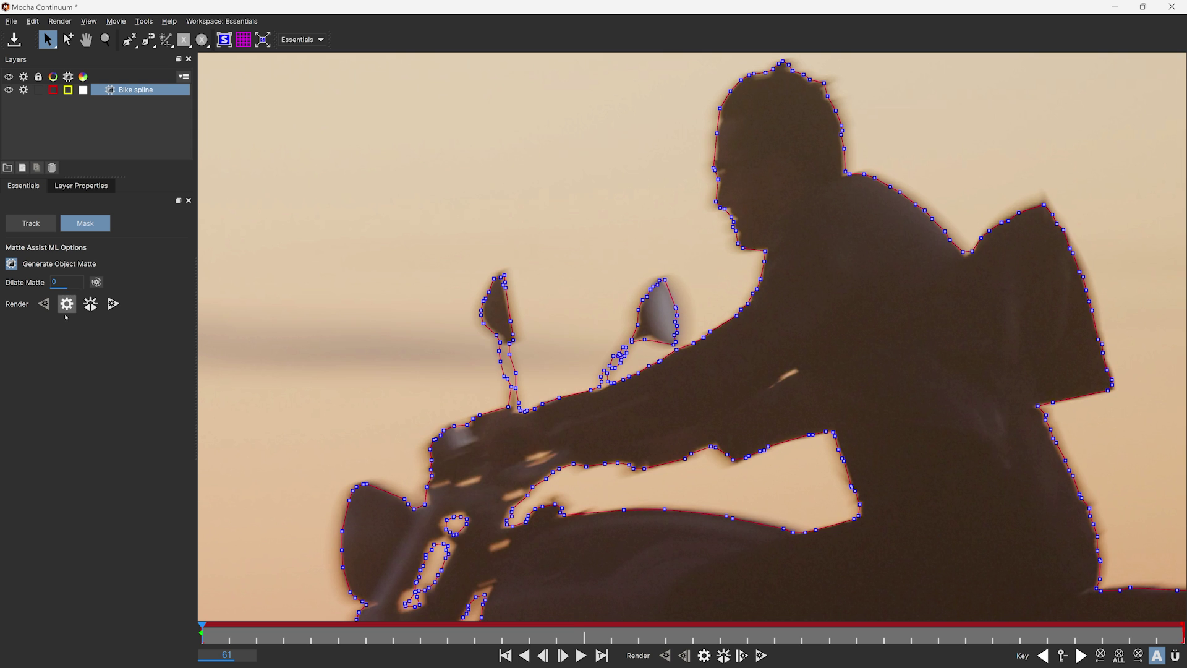
- Render the Matte Assist ML outline of the bike and rider on this frame
{"action": "left_click", "coordinate": [67, 303]}
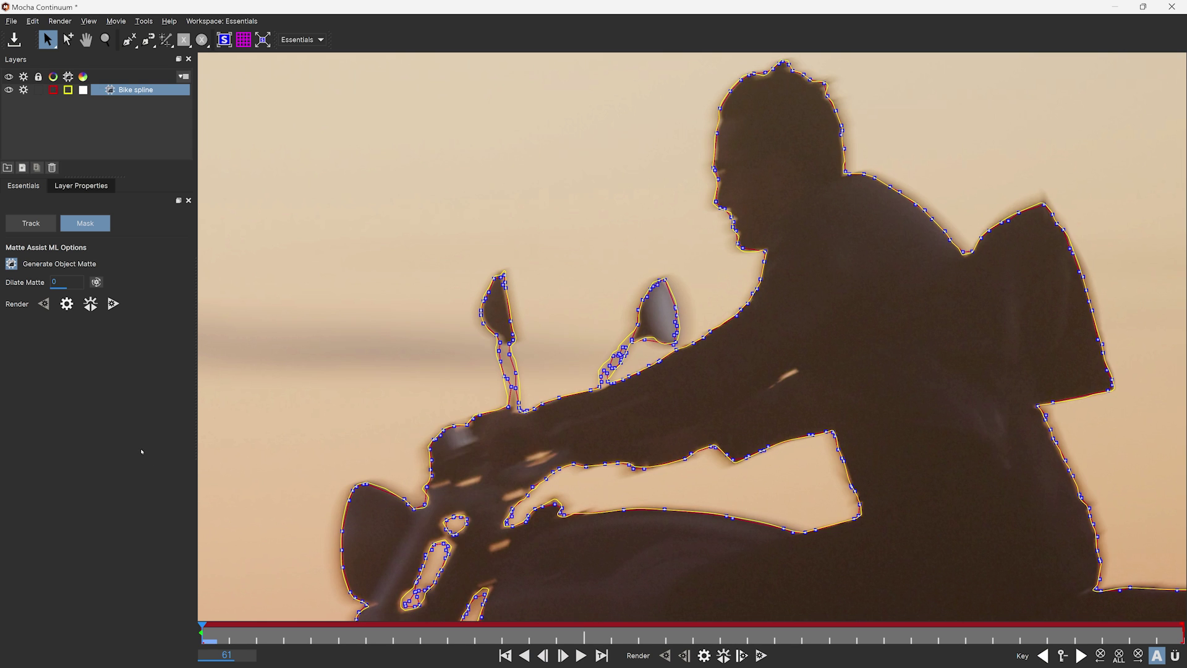
{"action": "scroll", "coordinate": [722, 369], "scroll_direction": "up", "scroll_amount": 5}
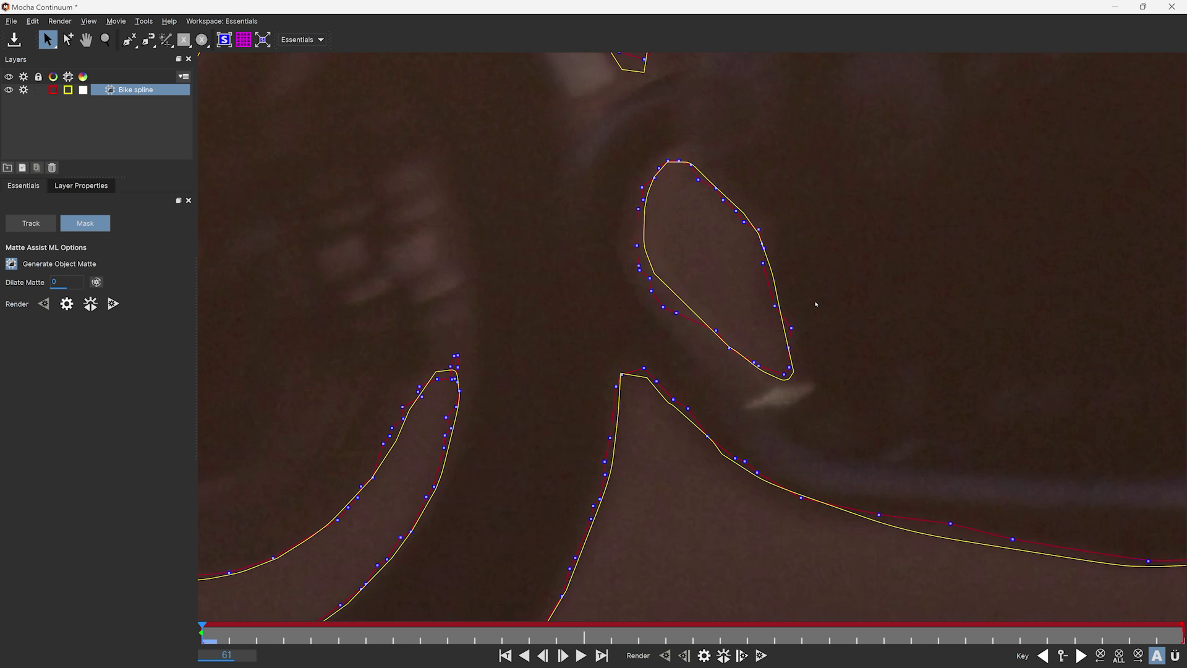
{"action": "scroll", "coordinate": [816, 303], "scroll_direction": "up", "scroll_amount": 5}
{"action": "scroll", "coordinate": [730, 134], "scroll_direction": "up", "scroll_amount": 2}
{"action": "scroll", "coordinate": [730, 135], "scroll_direction": "up", "scroll_amount": 1}
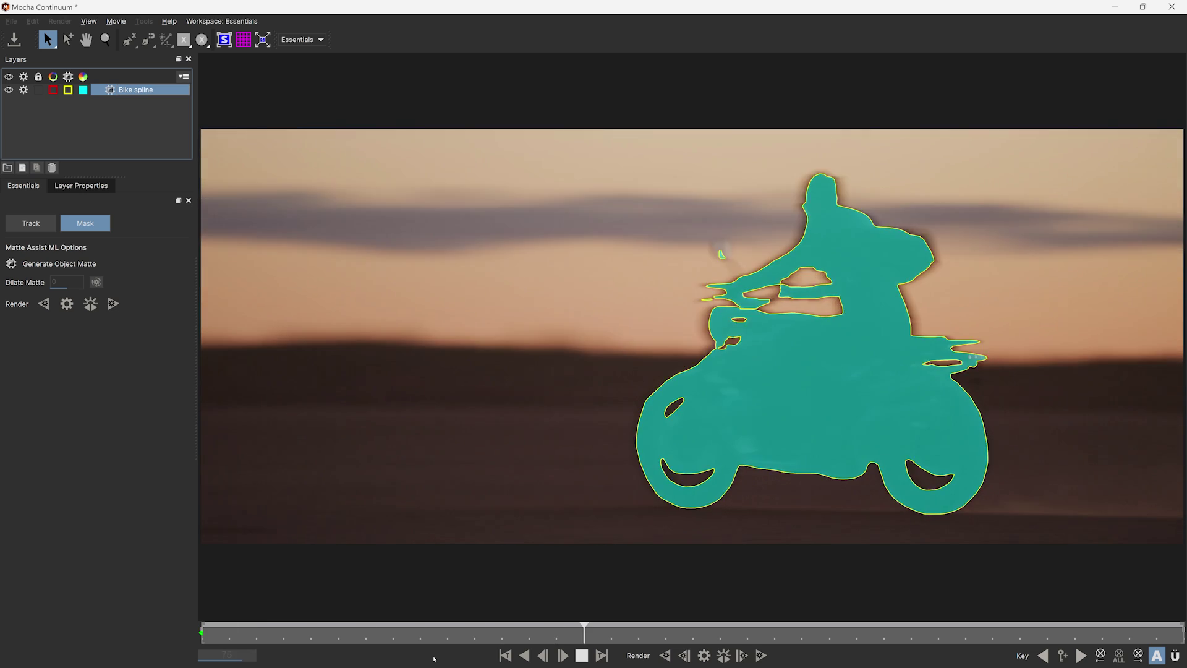
- Hide the matte overlay, draw a new rider matte, convert it to a spline, and render frame 79
{"action": "key", "text": "m"}
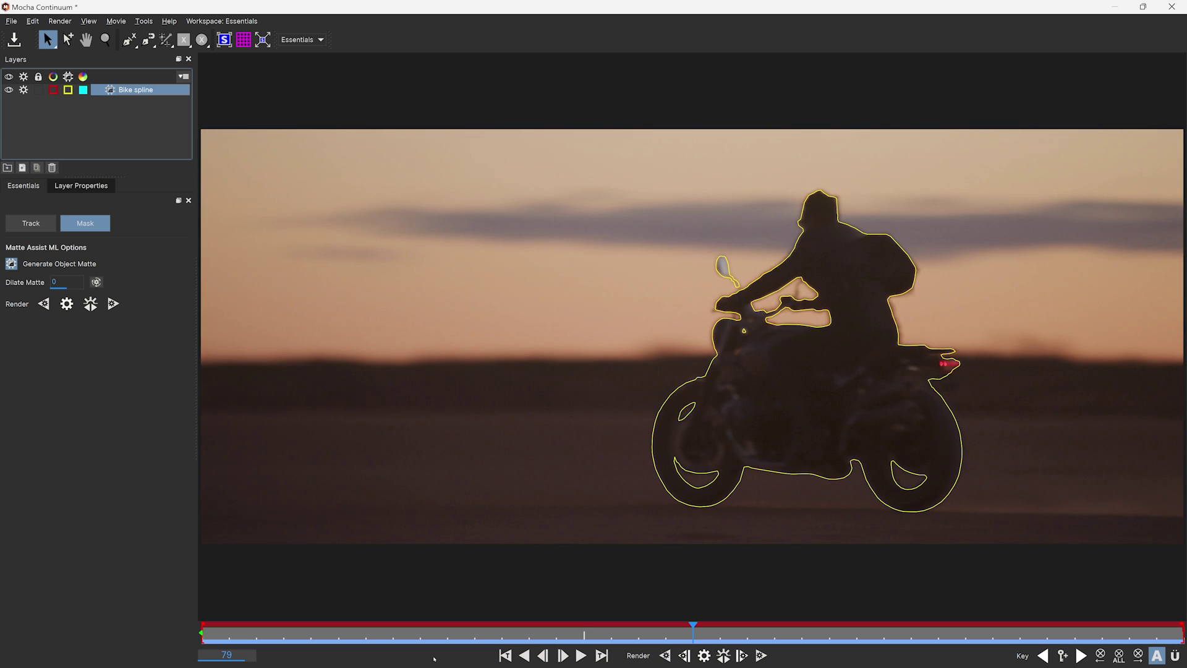
{"action": "scroll", "coordinate": [759, 308], "scroll_direction": "up", "scroll_amount": 5}
{"action": "scroll", "coordinate": [758, 308], "scroll_direction": "up", "scroll_amount": 2}
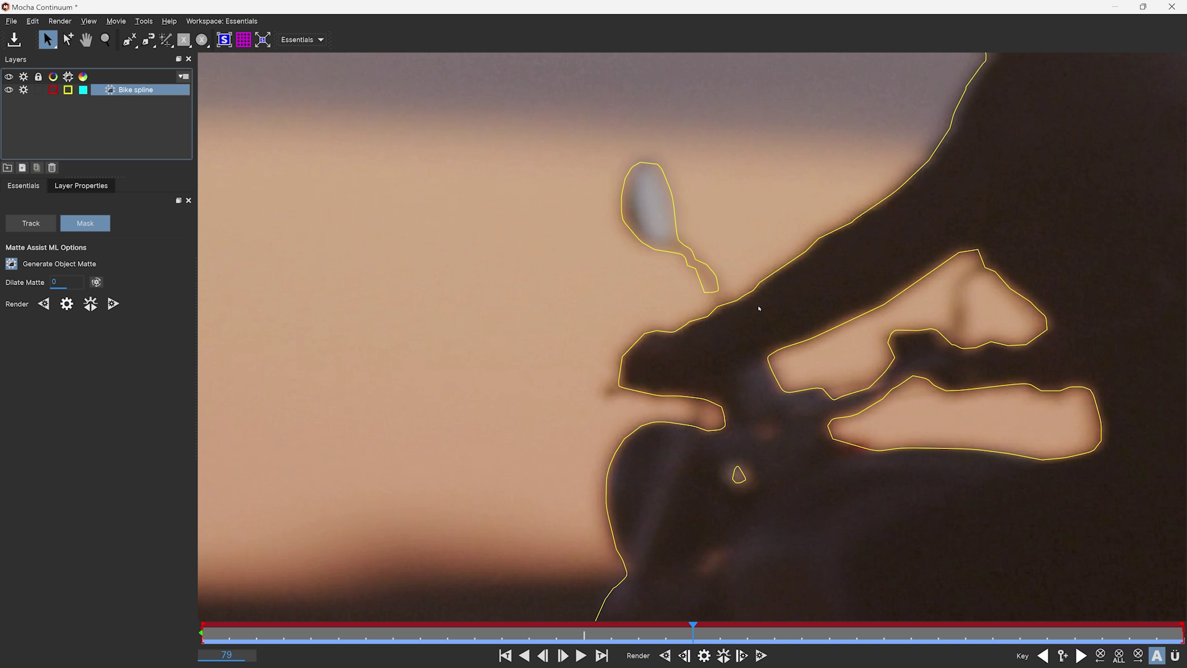
{"action": "key", "text": "f"}
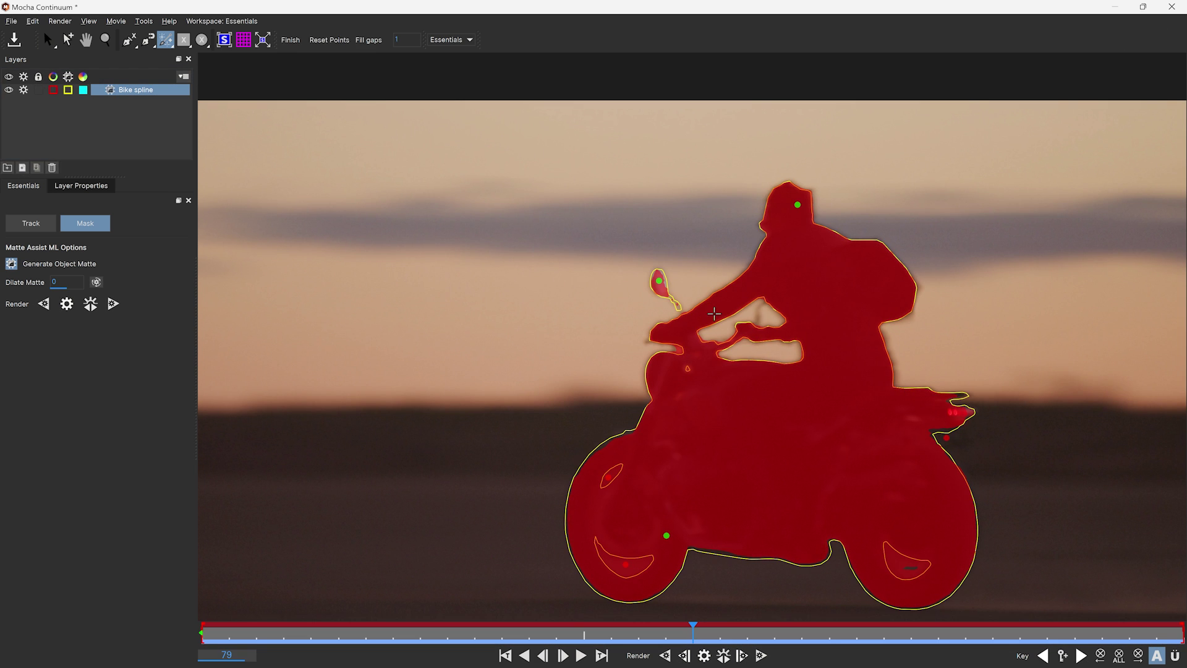
{"action": "key", "text": "s"}
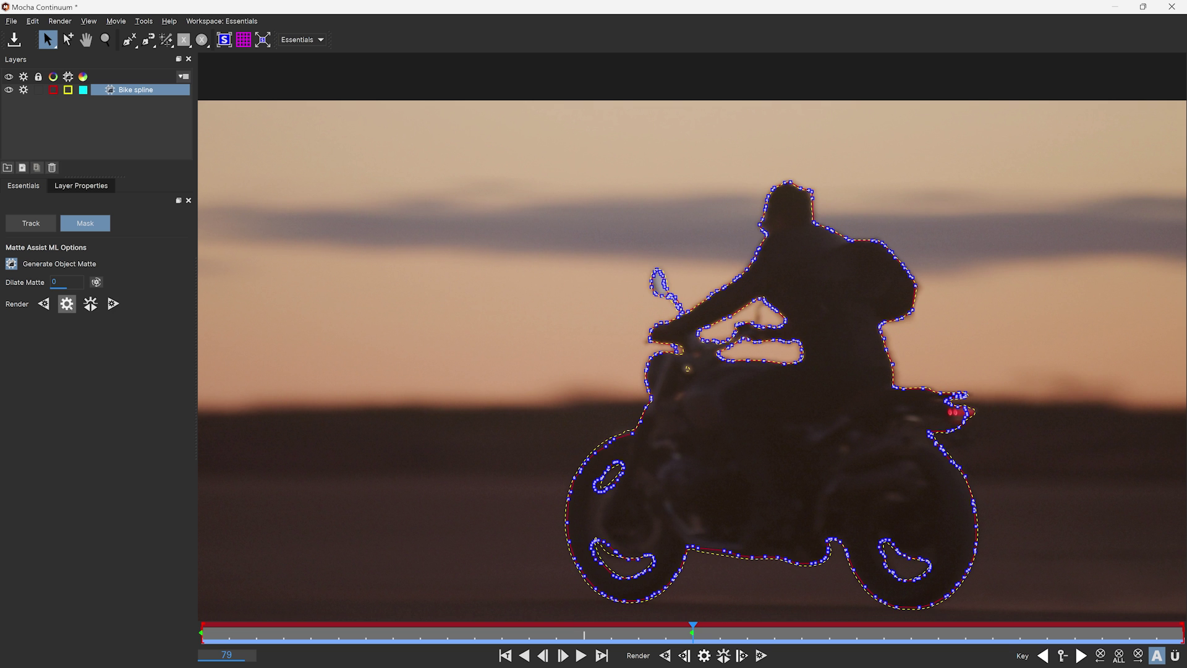
{"action": "left_click", "coordinate": [68, 303]}
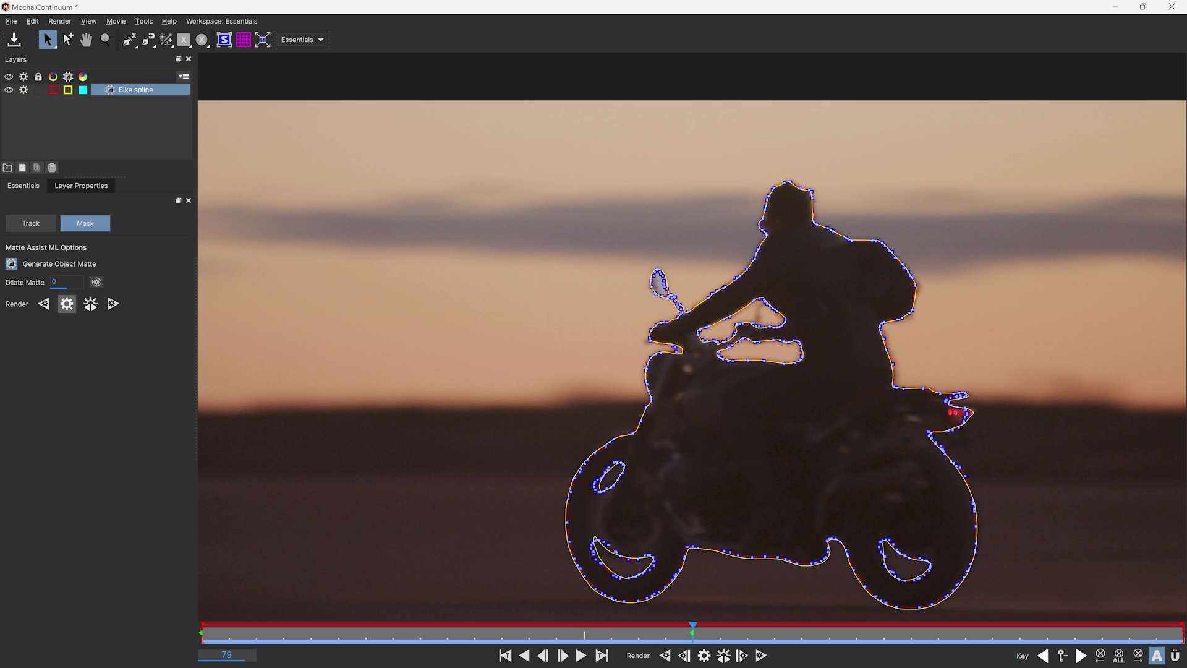
{"action": "scroll", "coordinate": [663, 320], "scroll_direction": "up", "scroll_amount": 3}
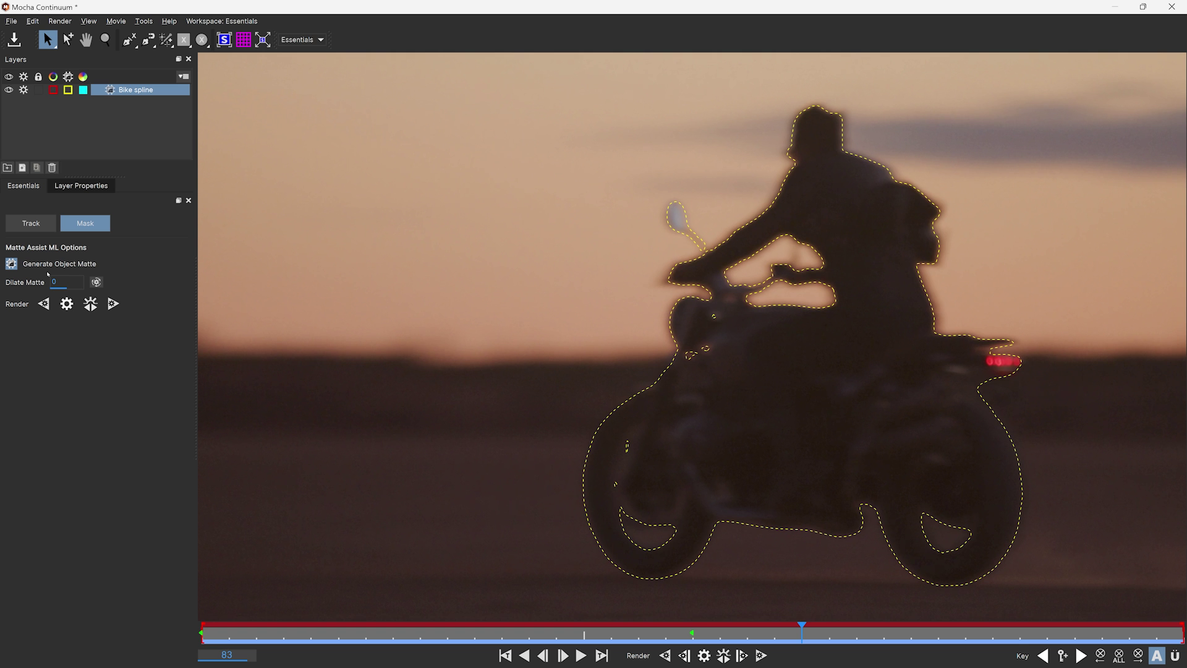
- Render the Bike matte on frame 83 and propagate it through the earlier frames
{"action": "left_click", "coordinate": [66, 303]}
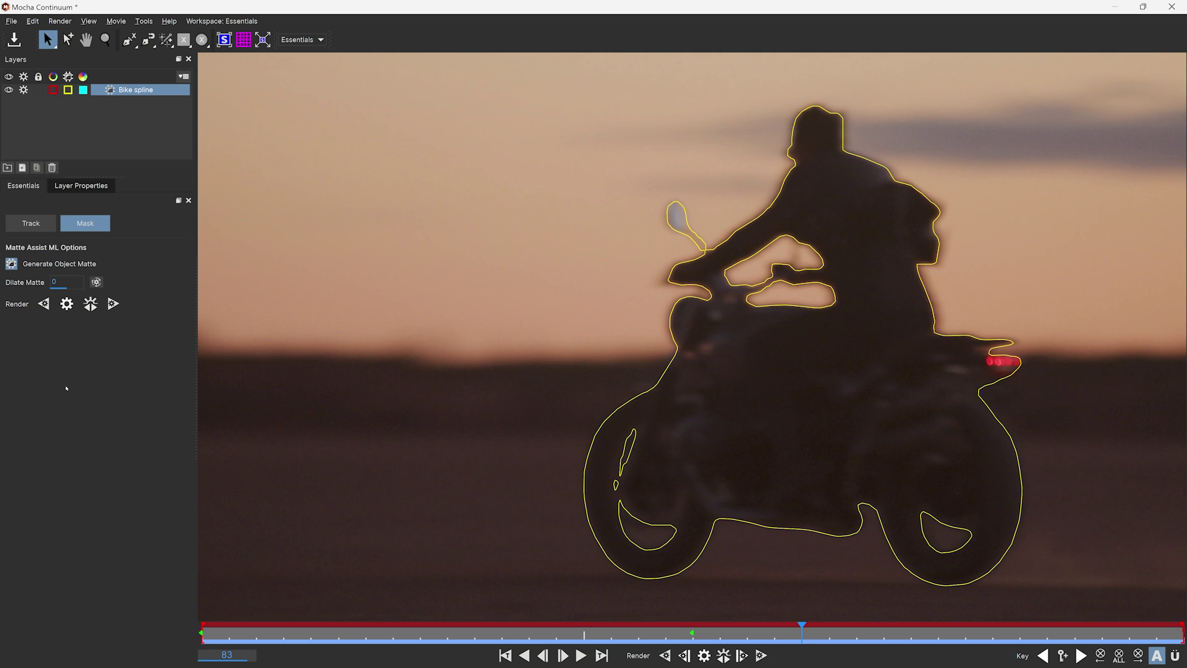
{"action": "left_click", "coordinate": [91, 303]}
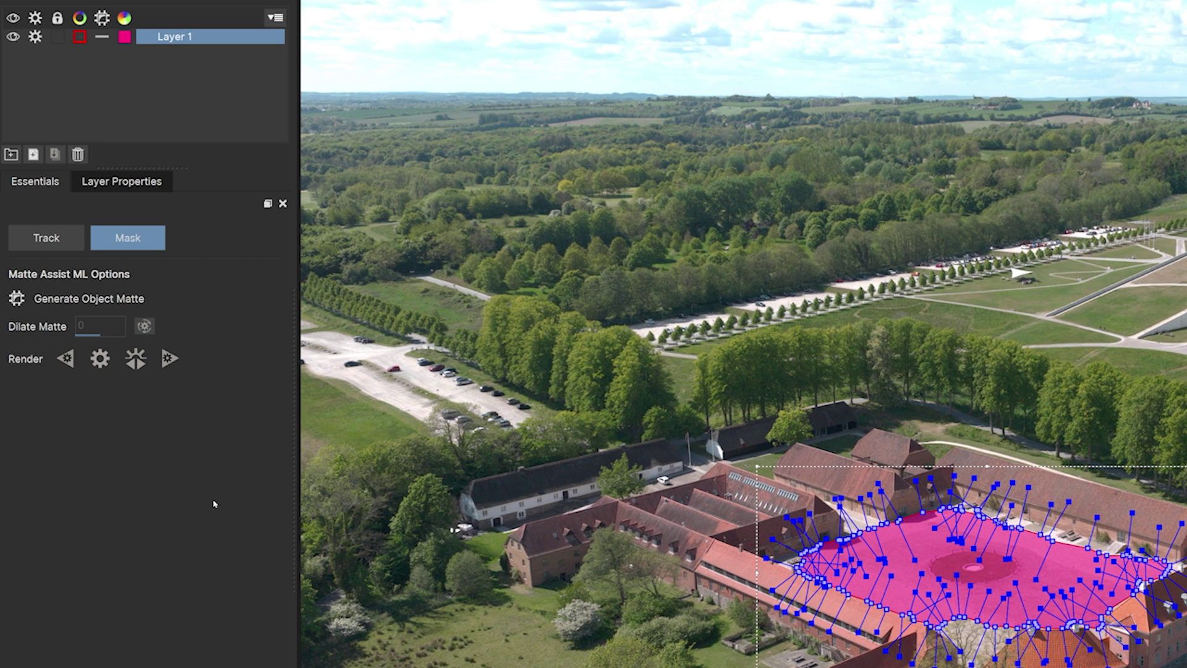
- Track Layer 1's courtyard mask forward through the aerial estate clip, with Generate Object Matte switched off
{"action": "left_click", "coordinate": [13, 306]}
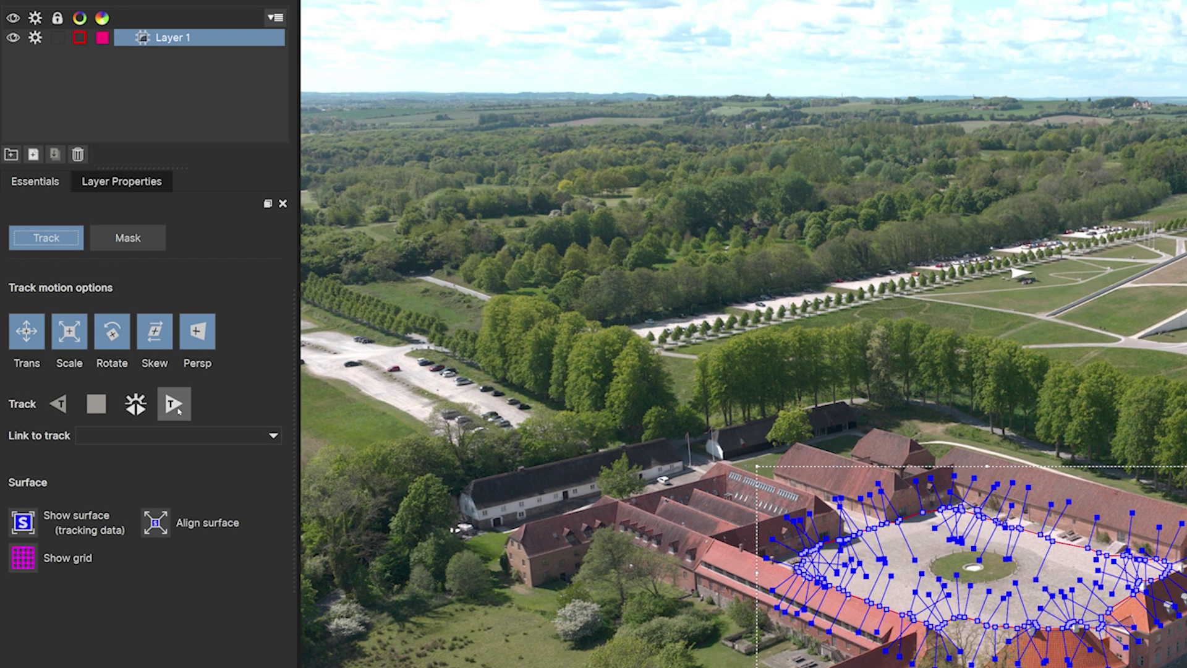
{"action": "left_click", "coordinate": [174, 403]}
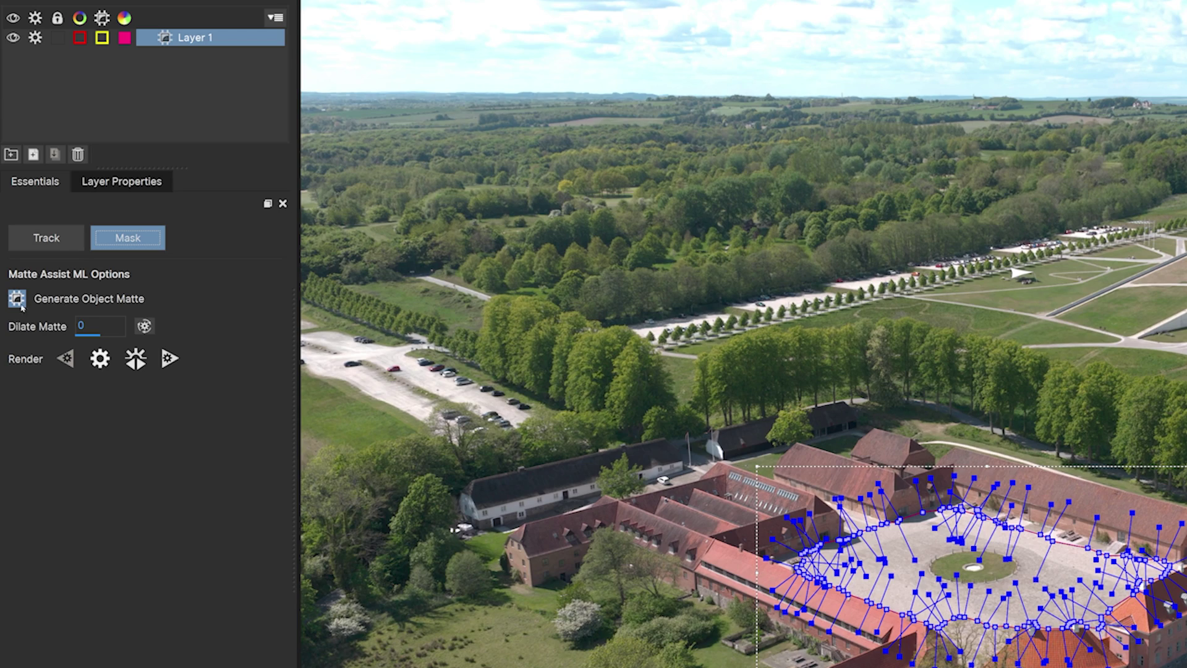
{"action": "left_click", "coordinate": [17, 298]}
{"action": "left_click", "coordinate": [46, 238]}
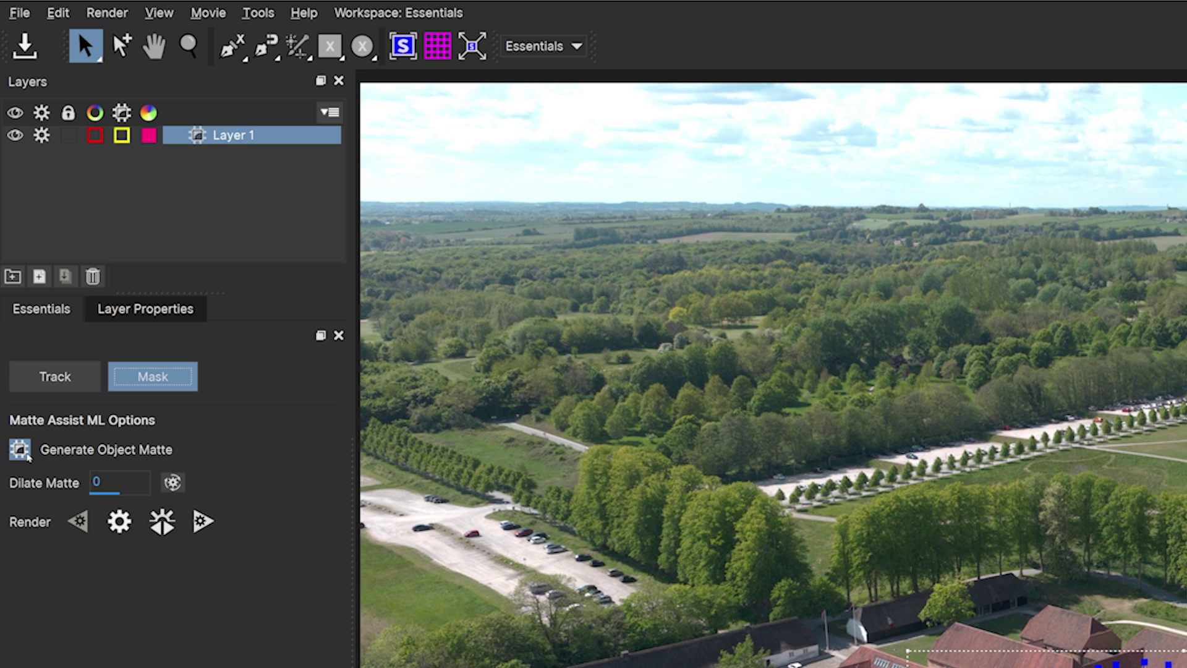
{"action": "left_click", "coordinate": [20, 449]}
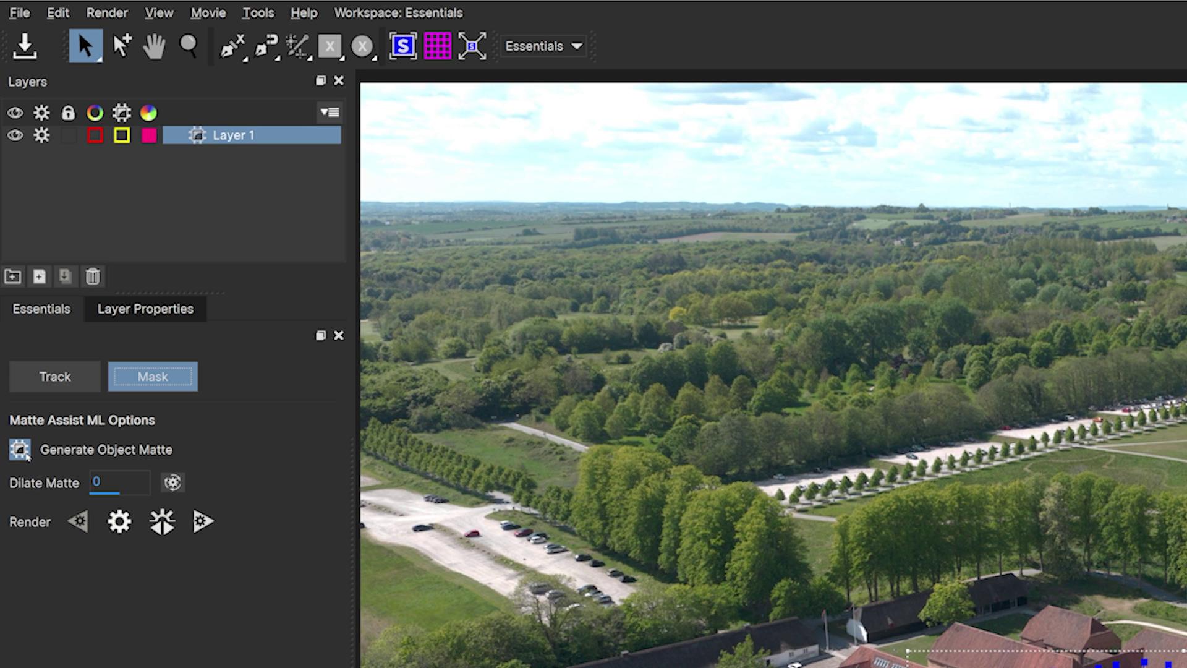